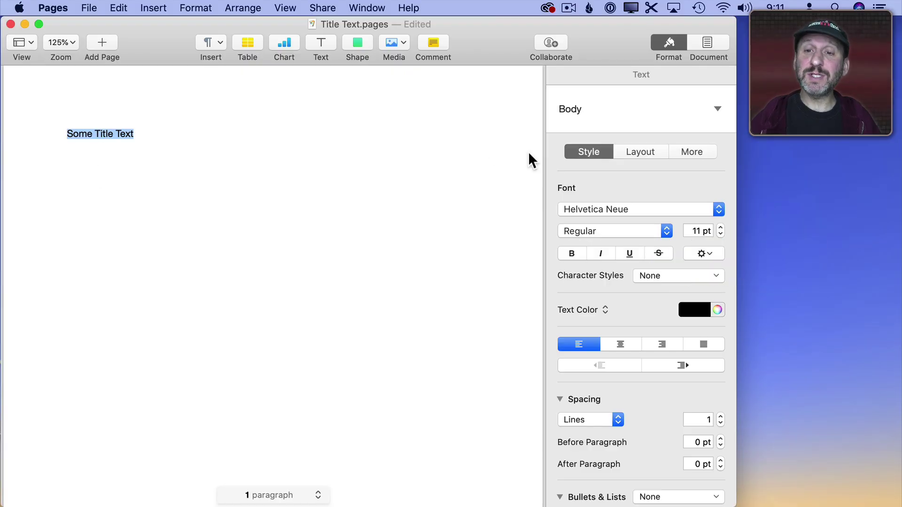
- Apply the Title style to 'Outline Text', colour it blue and set it to 50 pt
left_click(585, 113)
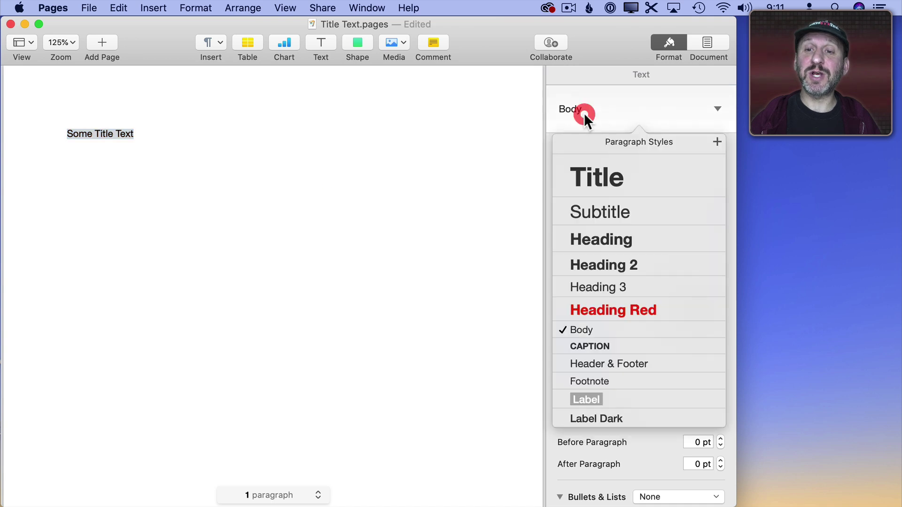
left_click(589, 174)
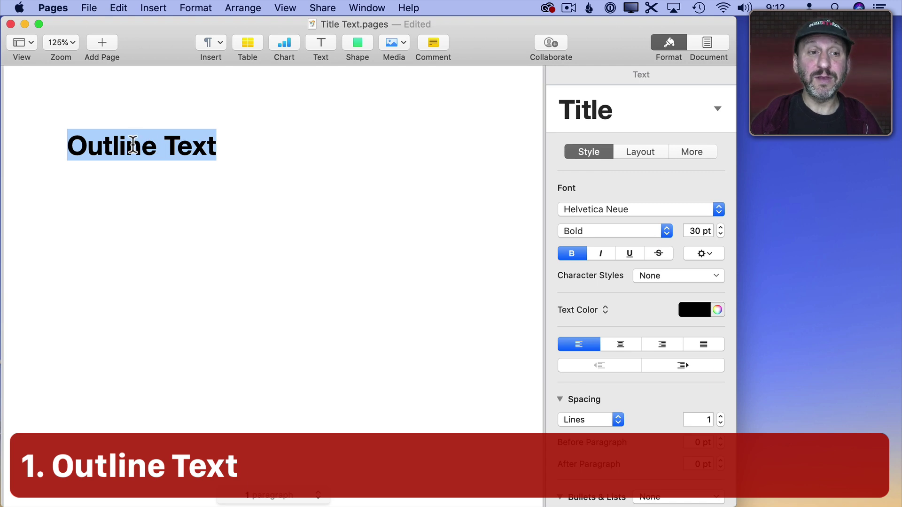
left_click(704, 310)
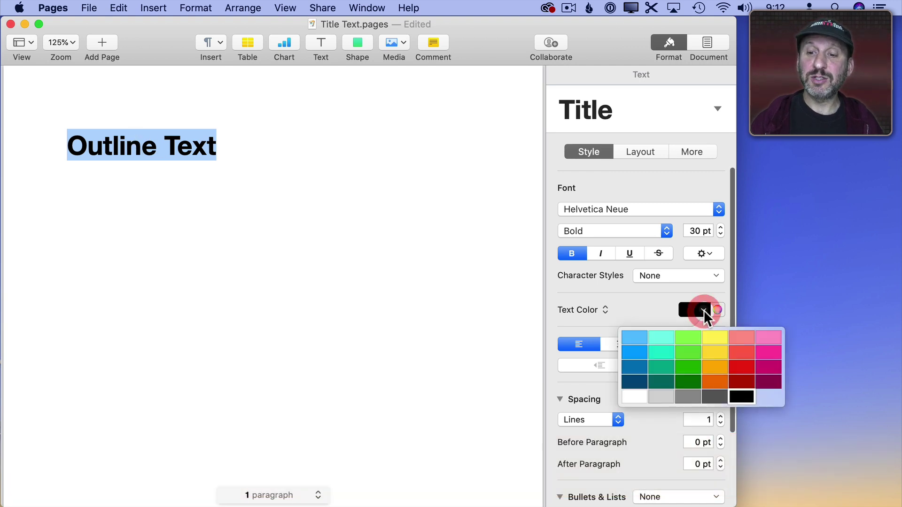
left_click(634, 358)
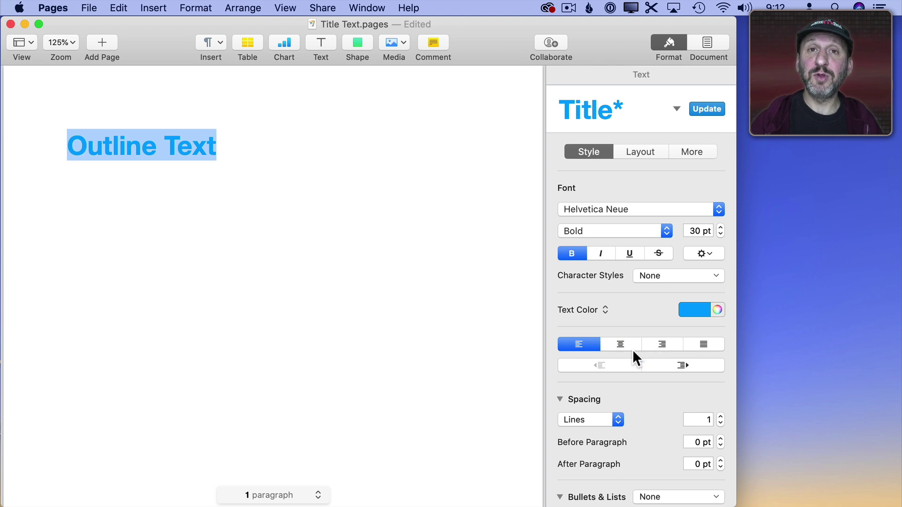
double_click(693, 231)
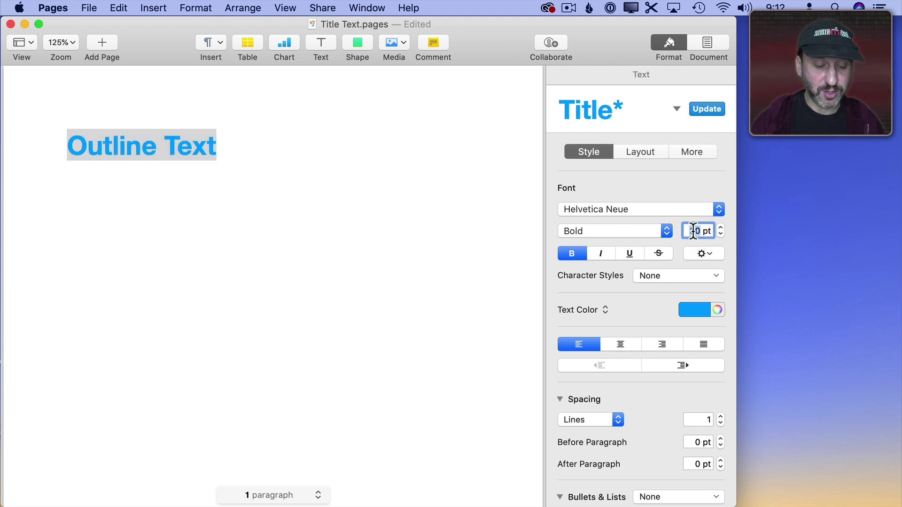
type("50")
key("Return")
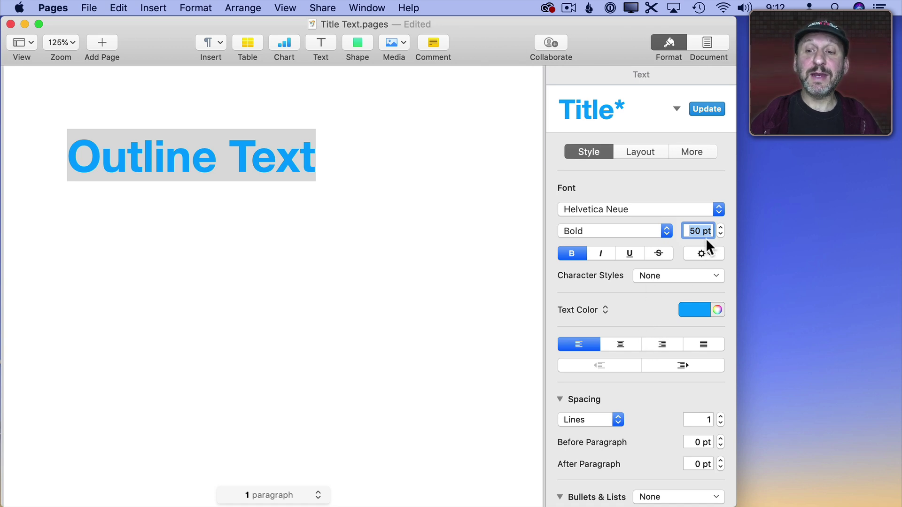
- Turn on a 2 pt outline around the heading letters
left_click(701, 257)
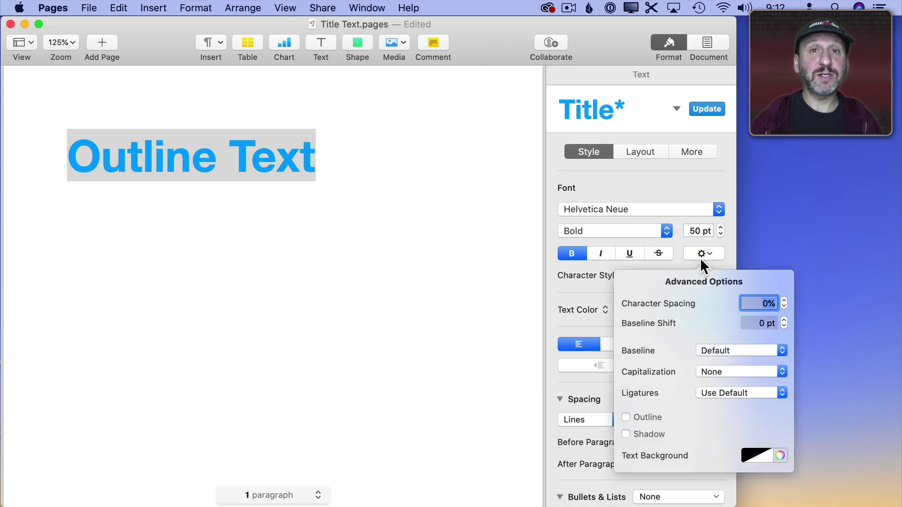
left_click(626, 418)
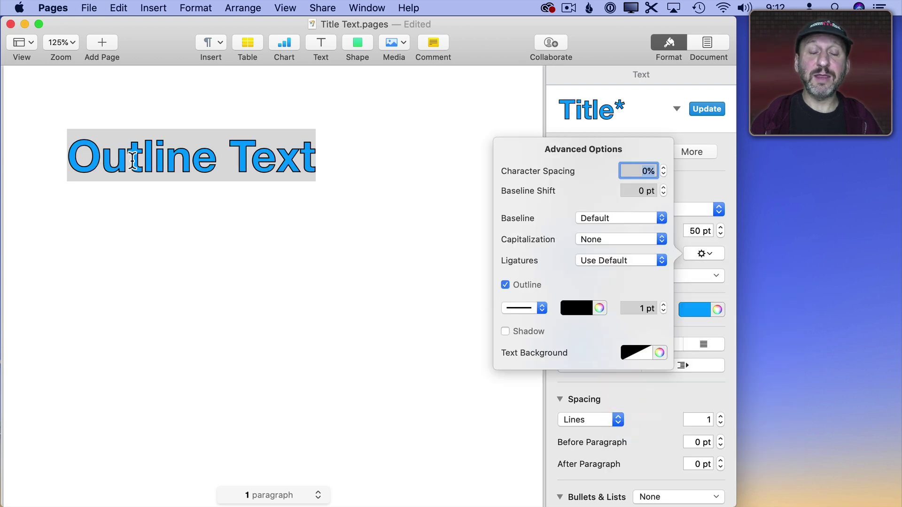
left_click(664, 305)
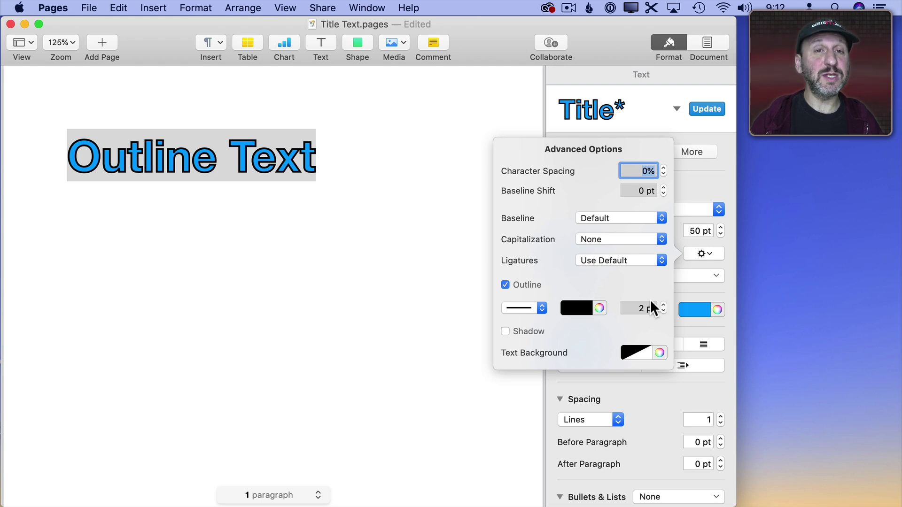
- Try dotted and other outline stroke styles, keeping the outline colour black
left_click(535, 309)
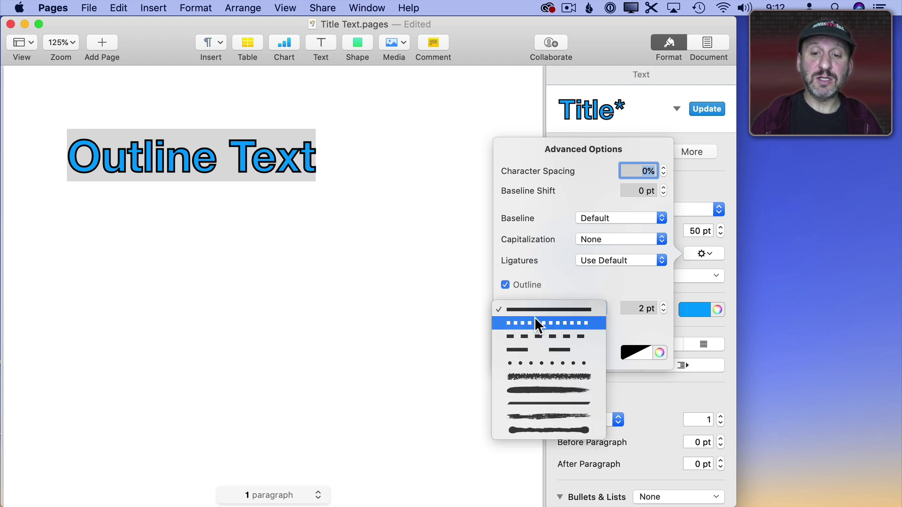
left_click(535, 318)
left_click(533, 314)
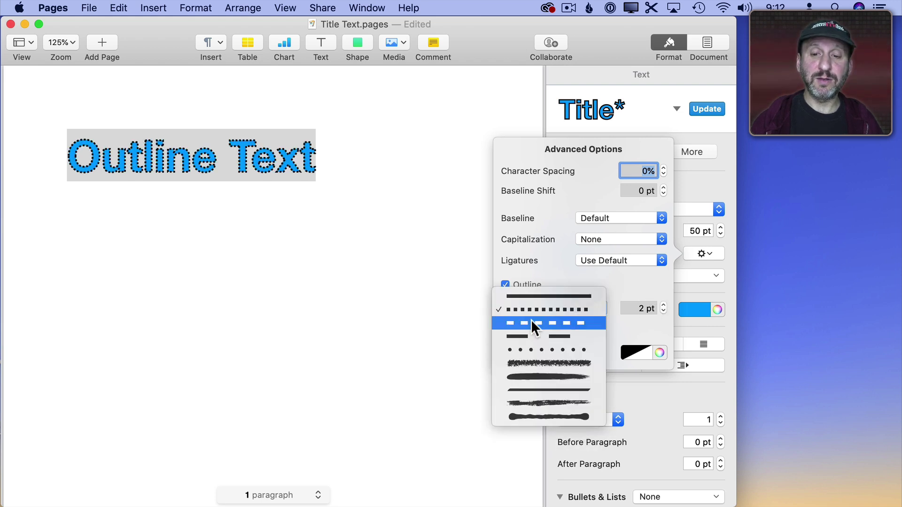
left_click(535, 362)
left_click(588, 308)
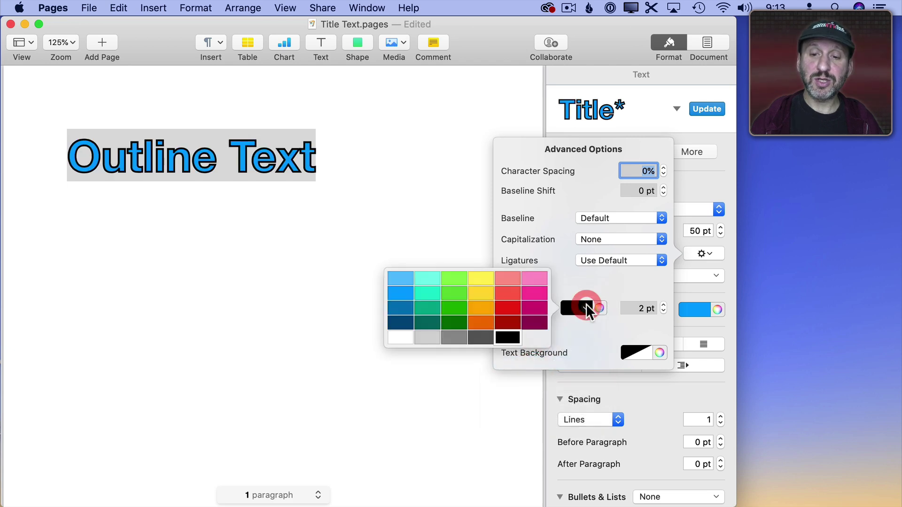
left_click(590, 290)
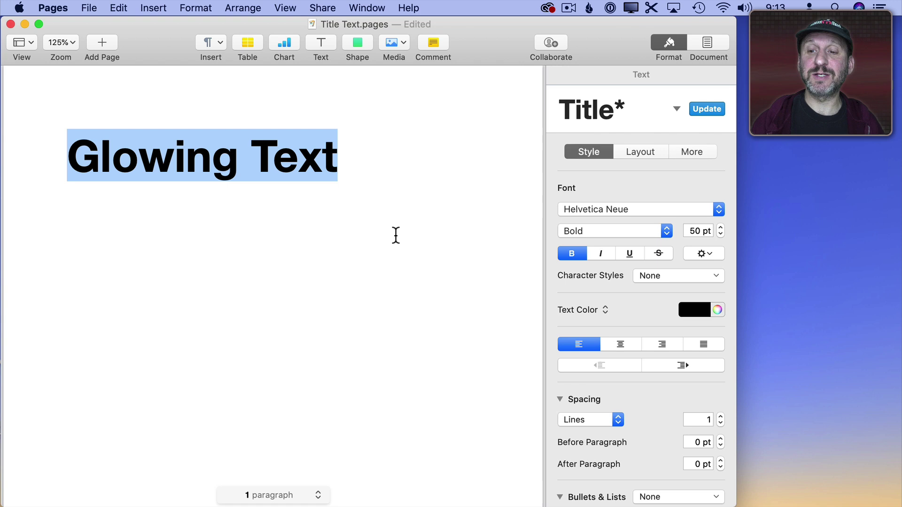
- Add an orange glow shadow to the heading with 0 pt offset and 7 pt blur
left_click(703, 252)
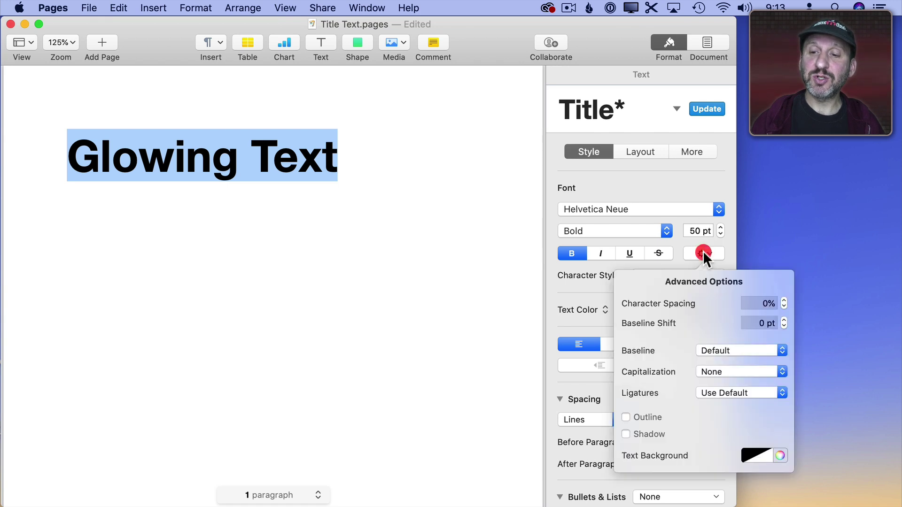
left_click(639, 433)
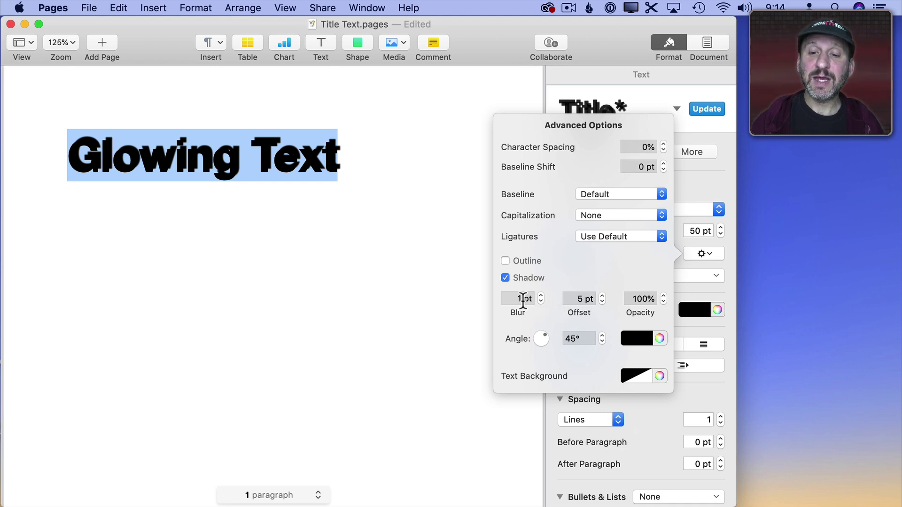
left_click_drag(570, 299, 614, 296)
type("0")
key("Return")
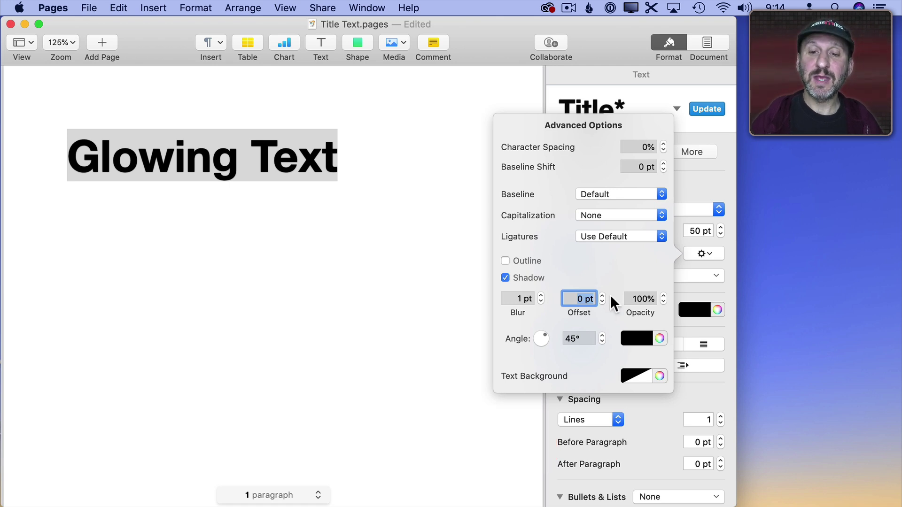
left_click(541, 295)
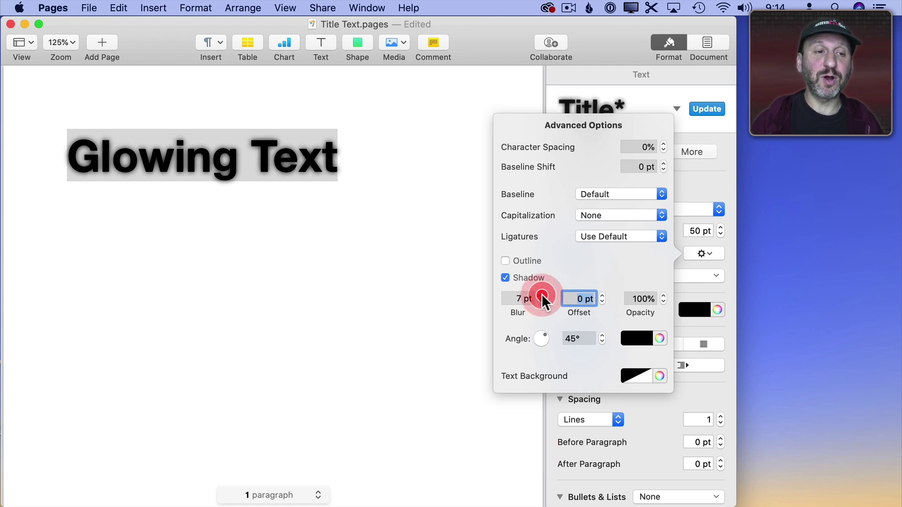
left_click(647, 338)
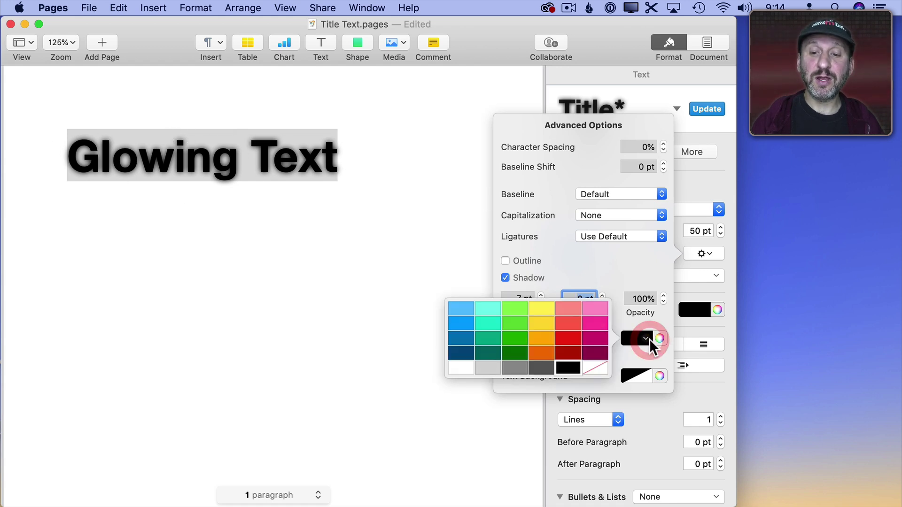
left_click(540, 338)
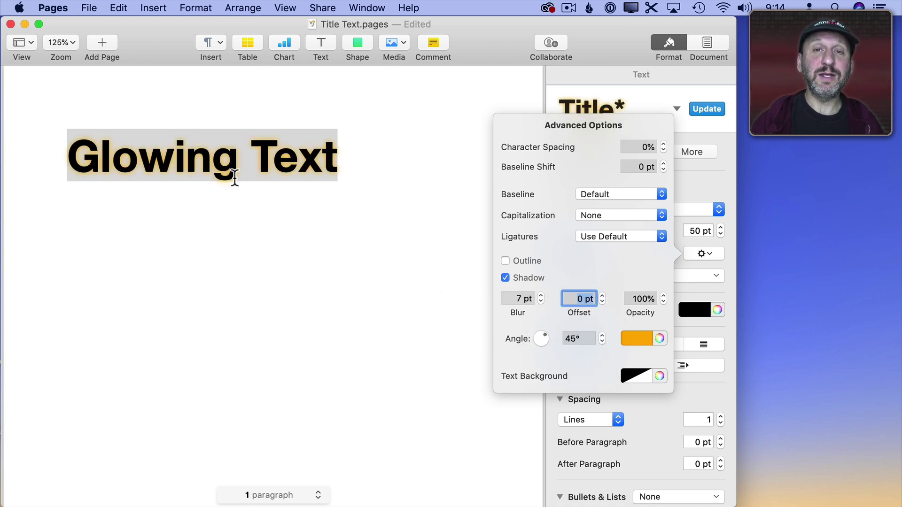
key("Escape")
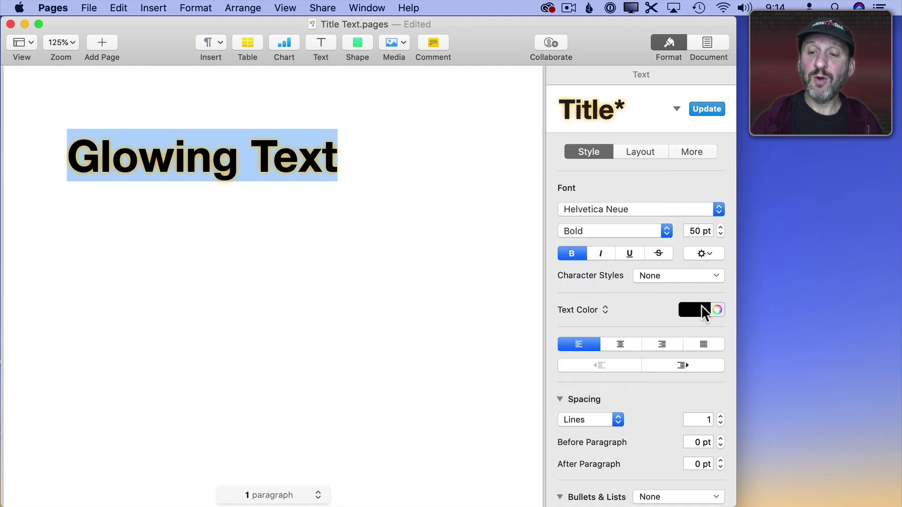
- Colour the Glowing Text heading orange
left_click(704, 310)
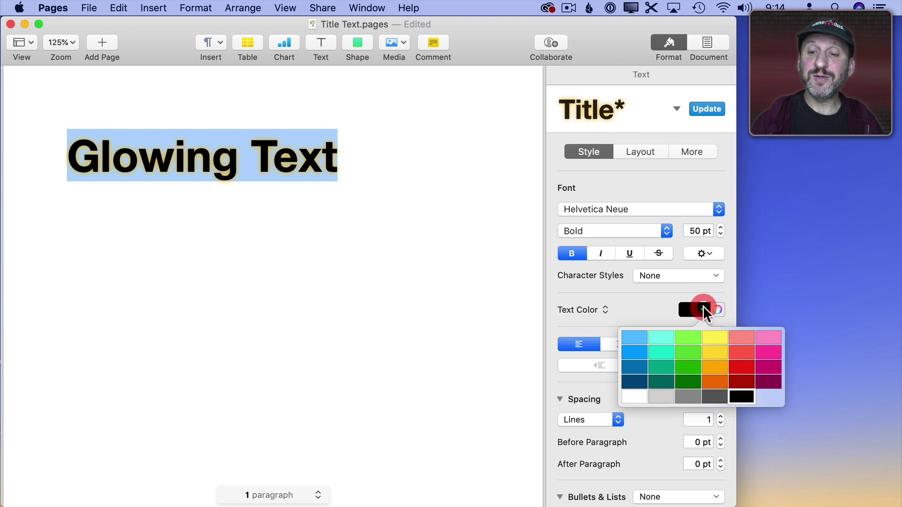
left_click(714, 368)
left_click(400, 191)
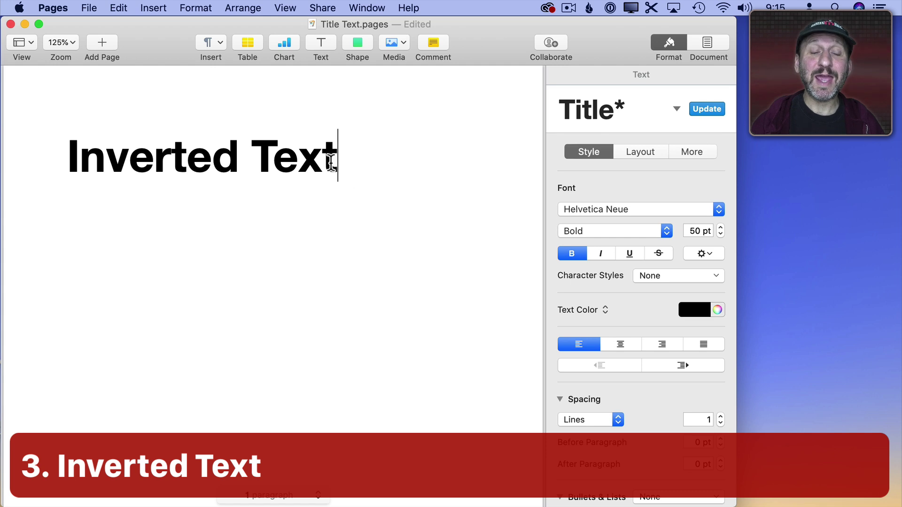
- Give the Inverted Text heading a black text background
left_click_drag(344, 163, 58, 161)
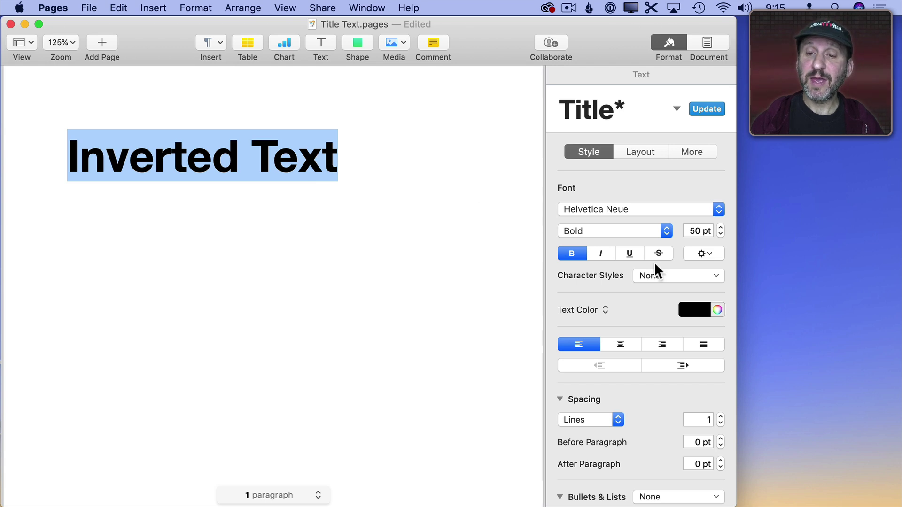
left_click(702, 254)
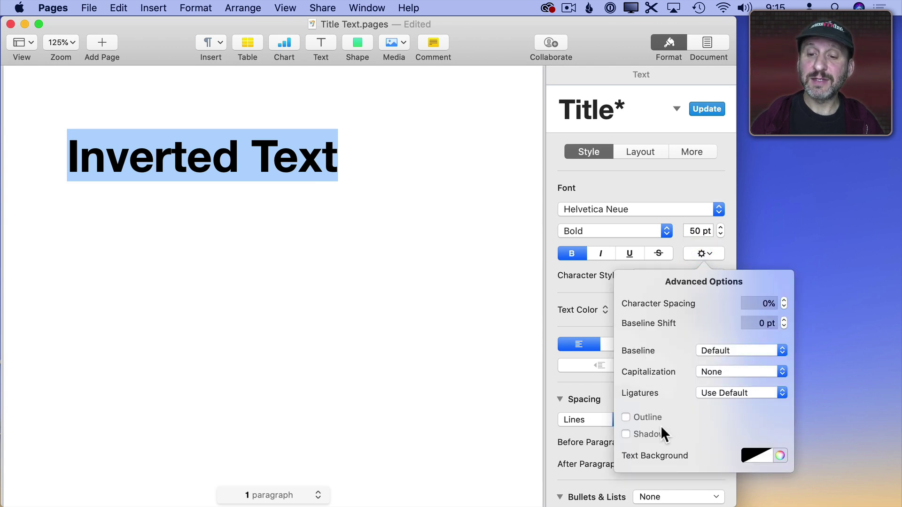
left_click(765, 454)
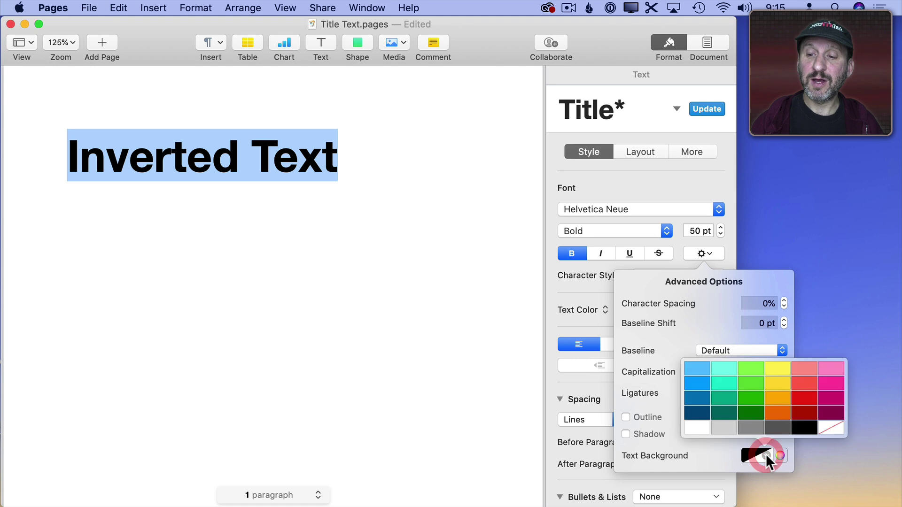
left_click(805, 427)
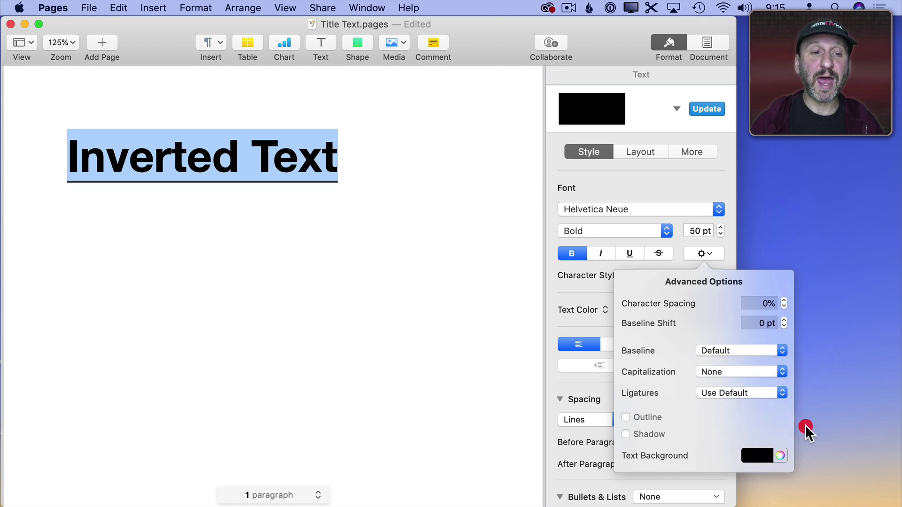
left_click(260, 226)
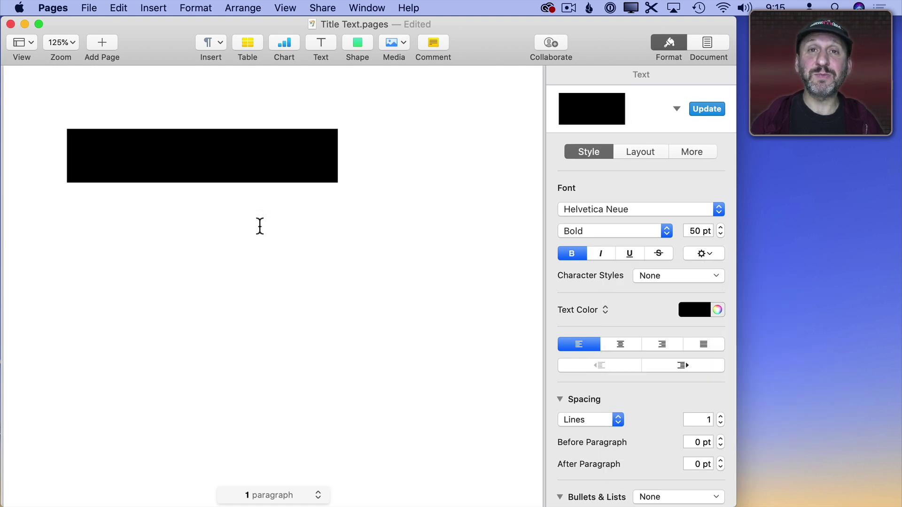
- Make the Inverted Text heading lettering white
left_click_drag(358, 165, 33, 163)
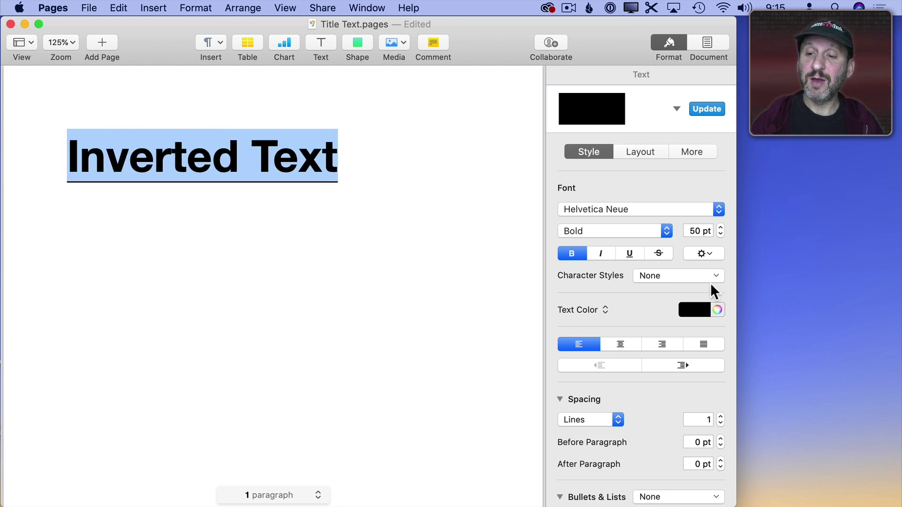
left_click(702, 311)
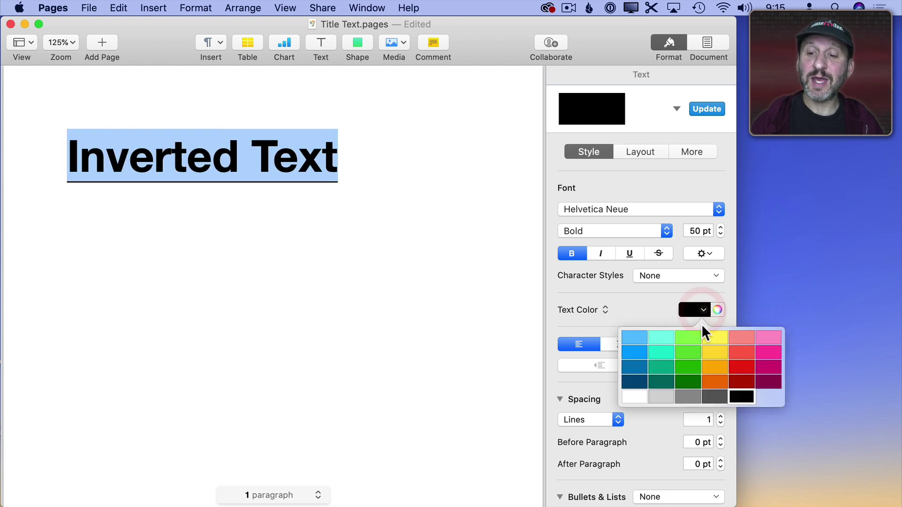
left_click(633, 397)
left_click(369, 229)
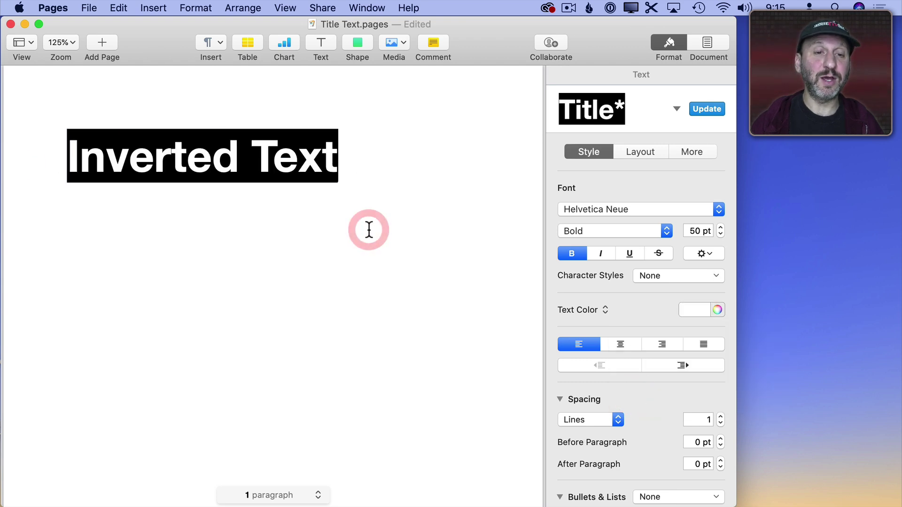
- Pad the heading with a space at its start and end
left_click(65, 155)
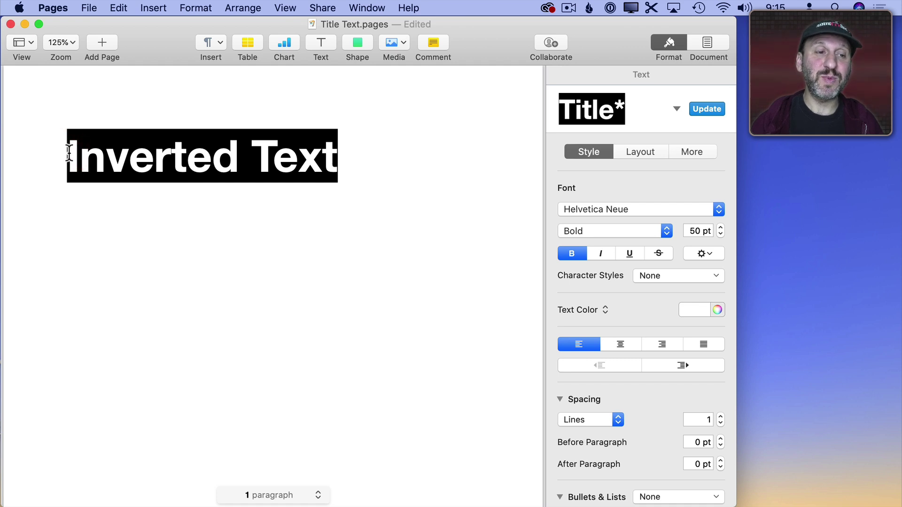
left_click(348, 157)
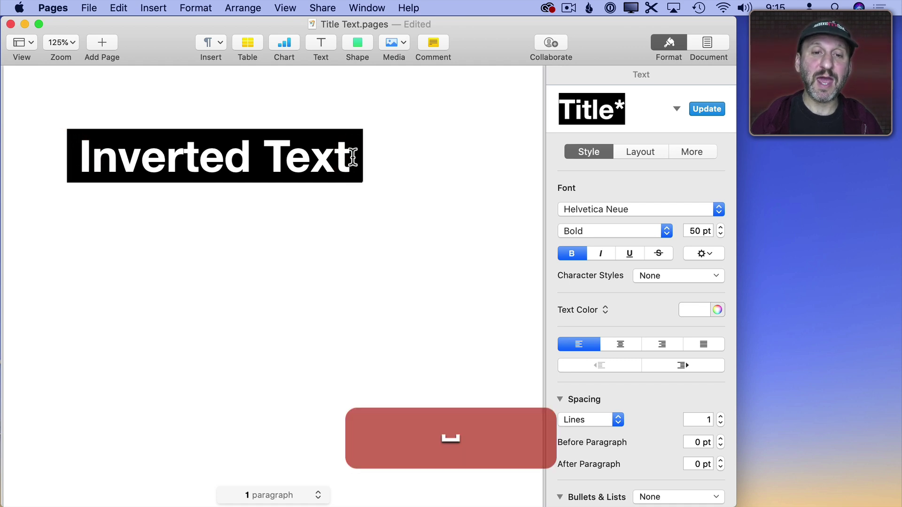
left_click(349, 203)
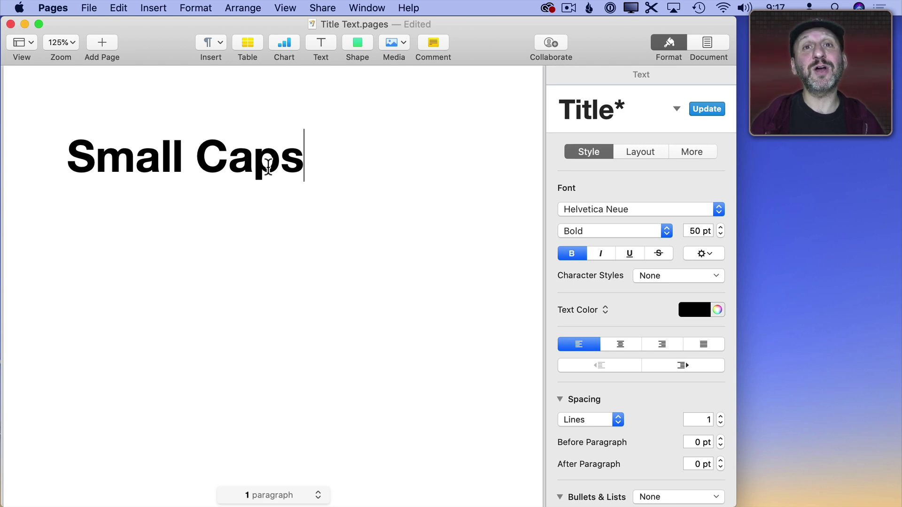
- Set the Small Caps title's capitalization to Small Caps
left_click_drag(305, 159, 52, 162)
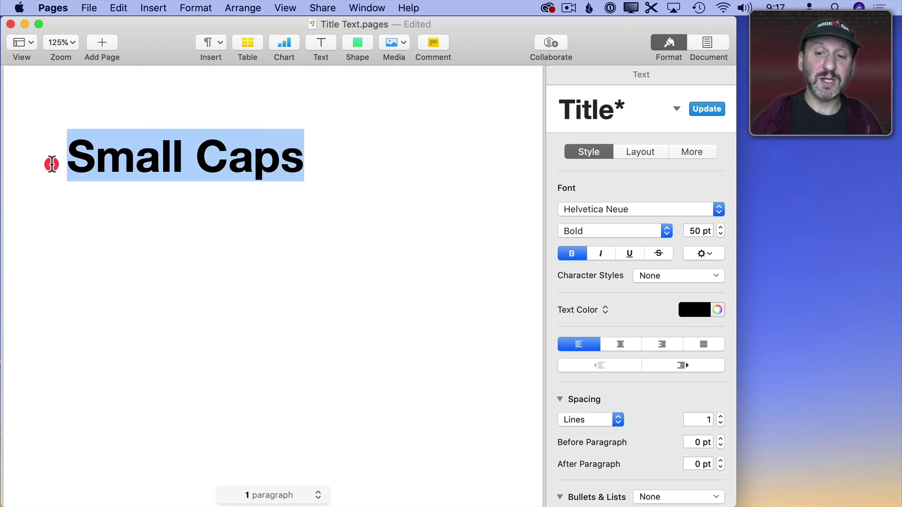
left_click(707, 253)
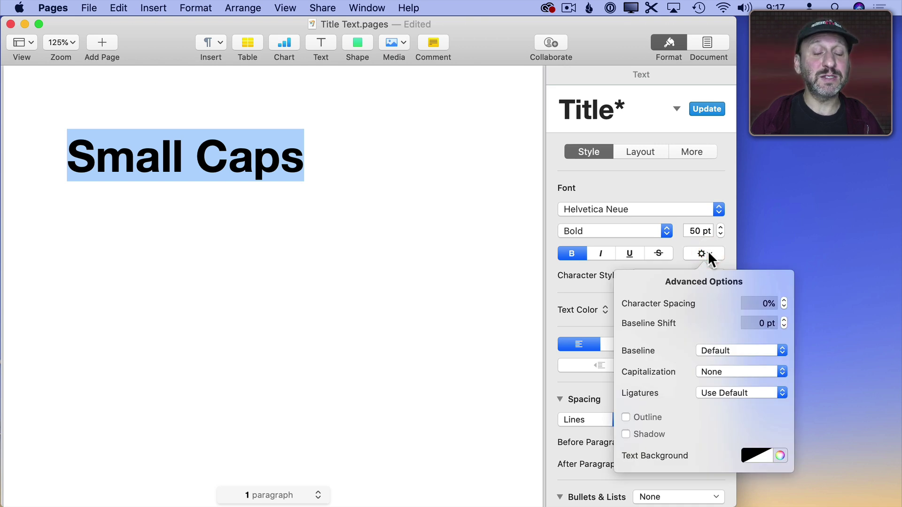
left_click(718, 371)
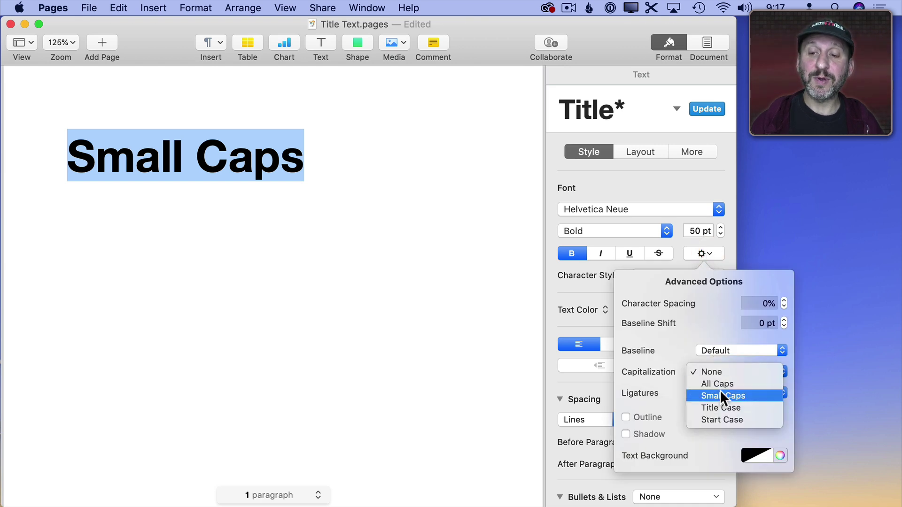
left_click(719, 393)
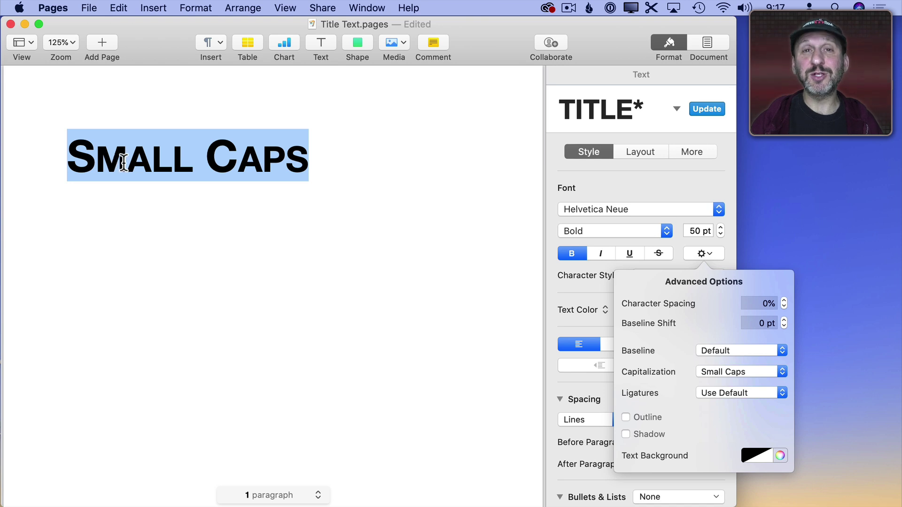
left_click(99, 158)
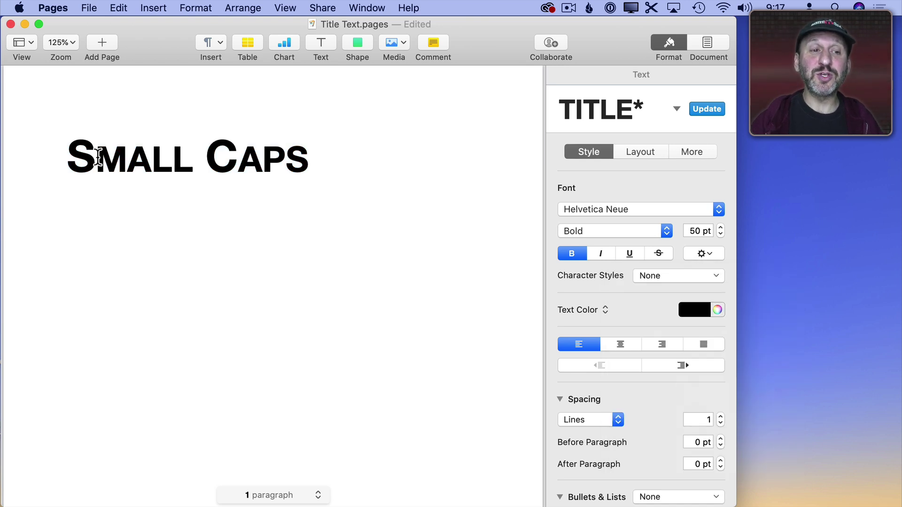
- Compare capitalization None against Small Caps, leaving the title in Small Caps
left_click_drag(96, 158, 308, 163)
key("super+a")
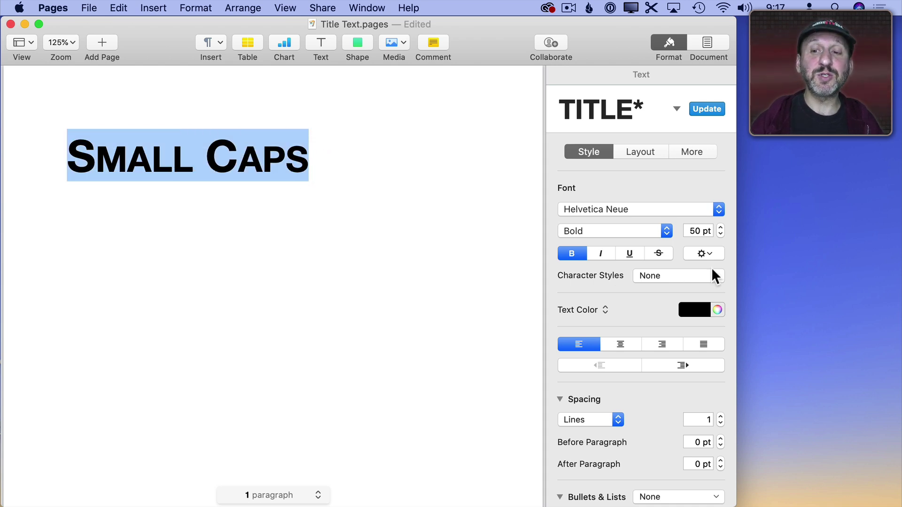
left_click(710, 255)
left_click(706, 370)
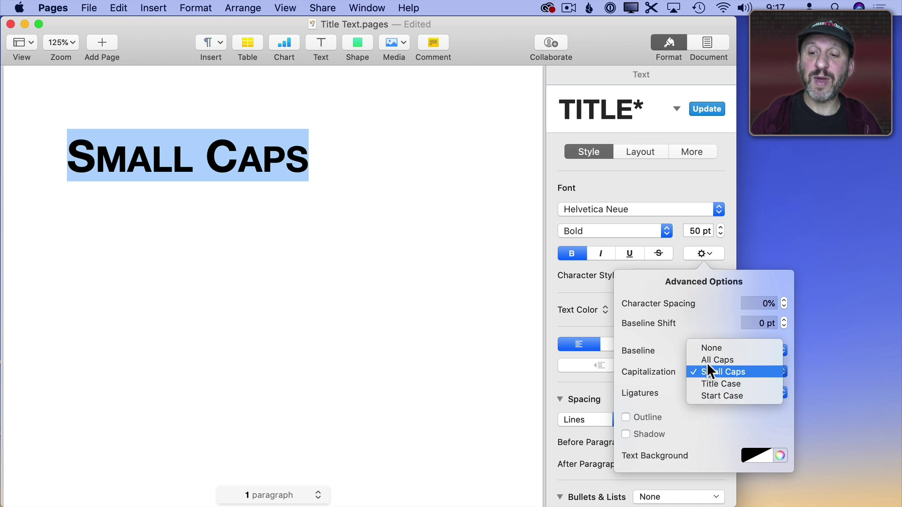
left_click(708, 350)
left_click(714, 372)
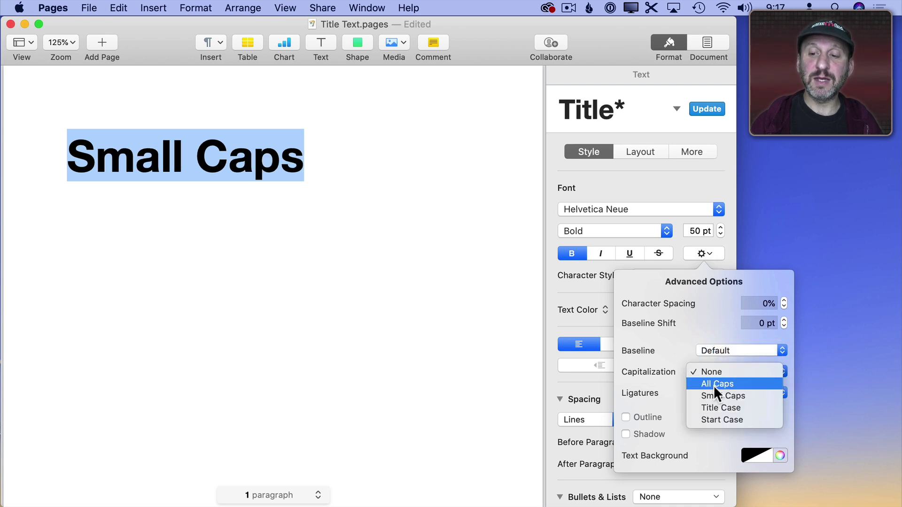
left_click(712, 394)
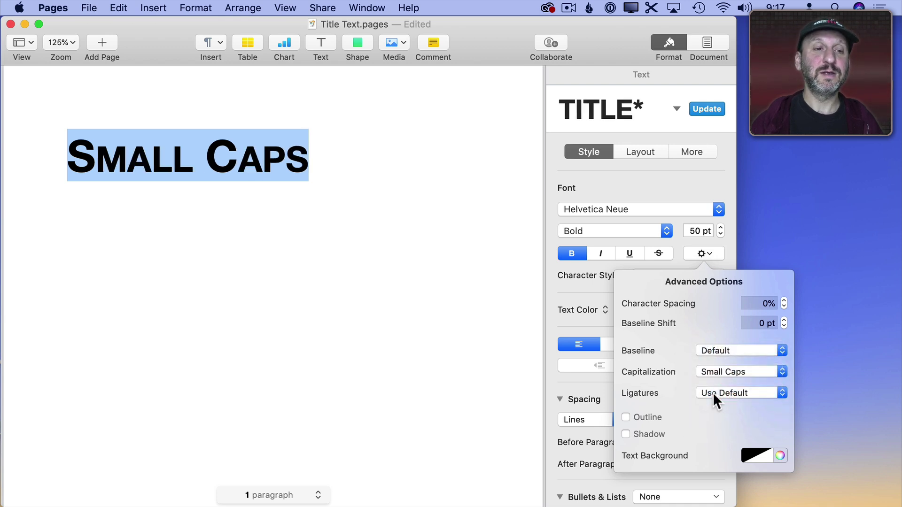
left_click(315, 249)
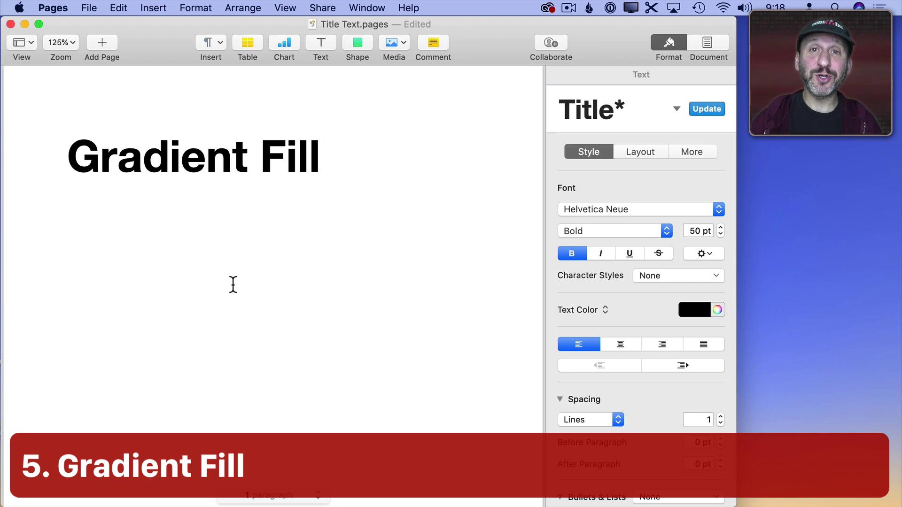
- Switch the Gradient Fill title's text colour to a gradient fill
key("super+a")
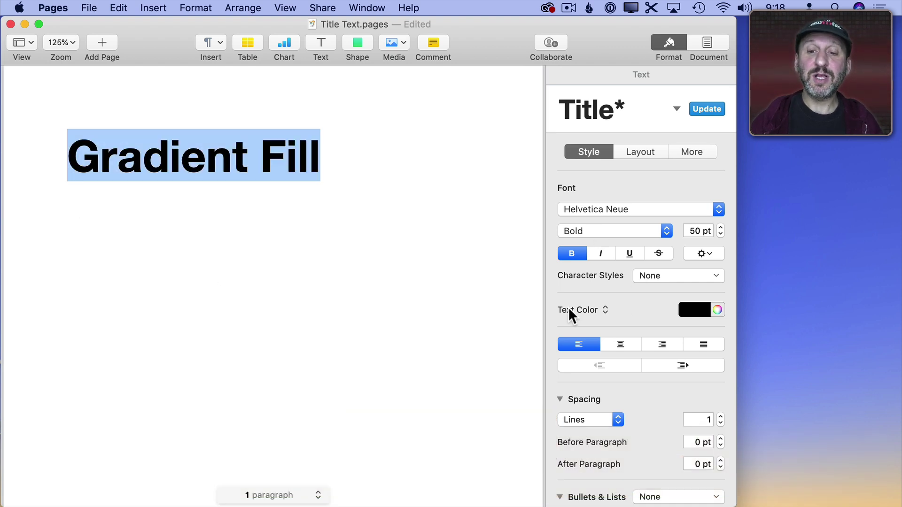
left_click(581, 310)
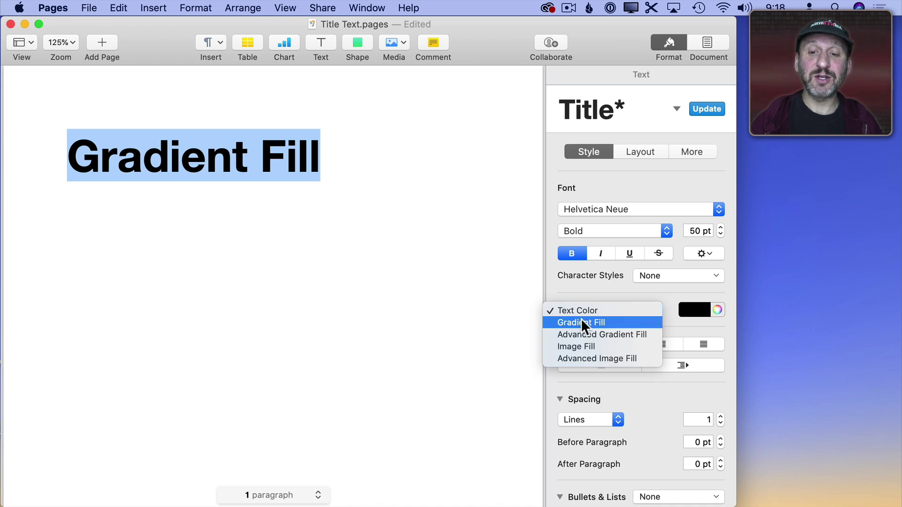
left_click(582, 321)
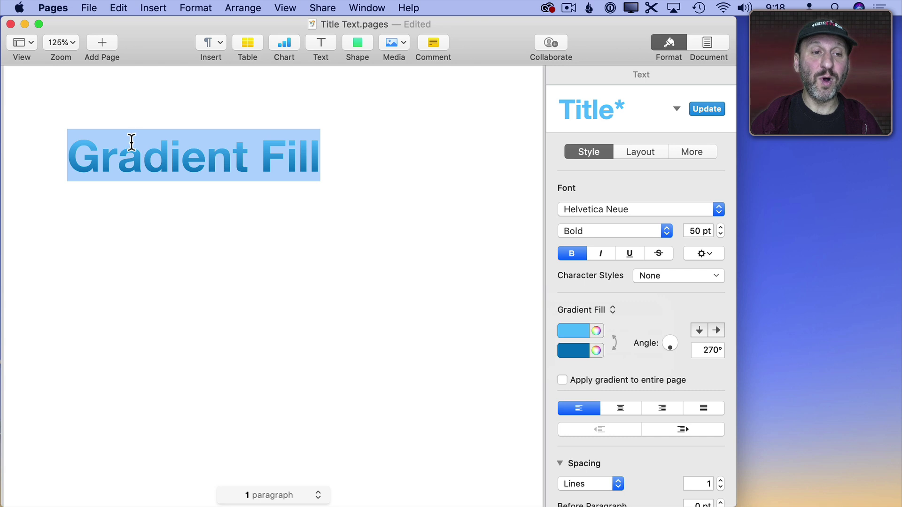
left_click(147, 207)
- Make the gradient's first colour red and angle it to 182.6°
left_click_drag(334, 158, 5, 164)
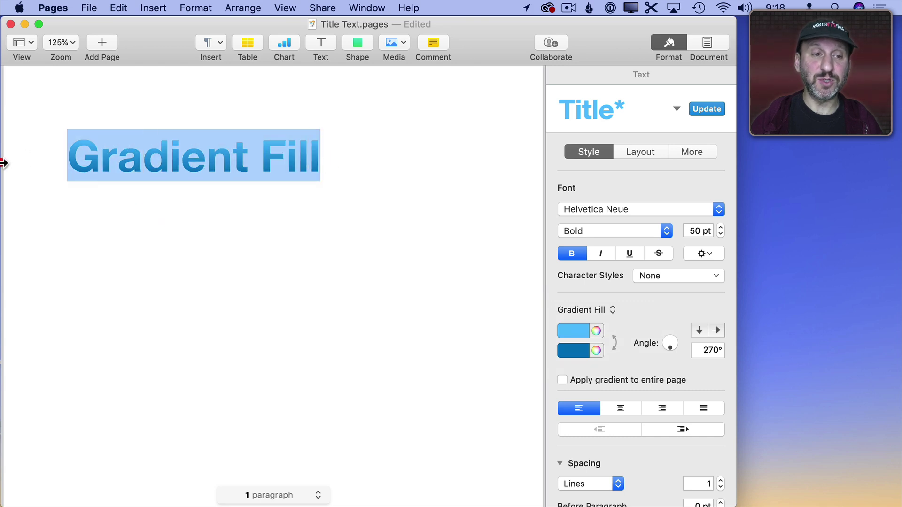
left_click(582, 331)
left_click(616, 369)
left_click(468, 261)
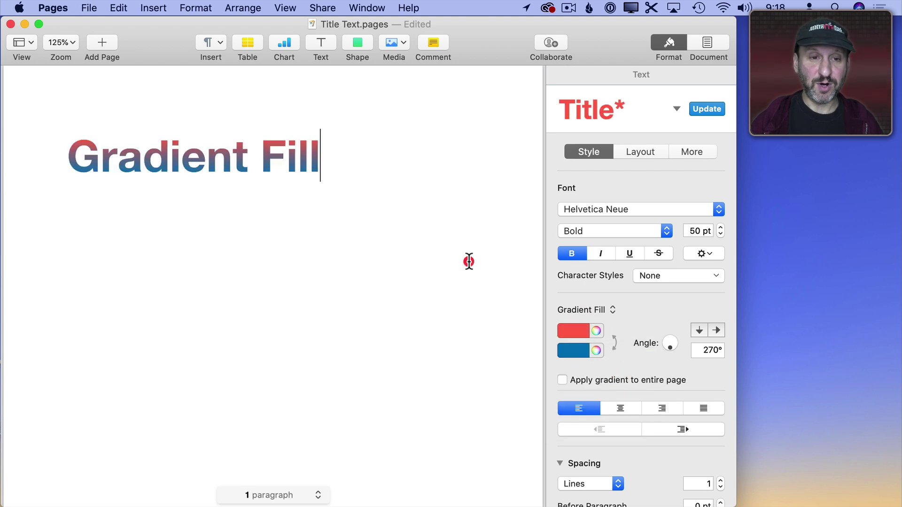
left_click_drag(366, 147, 42, 153)
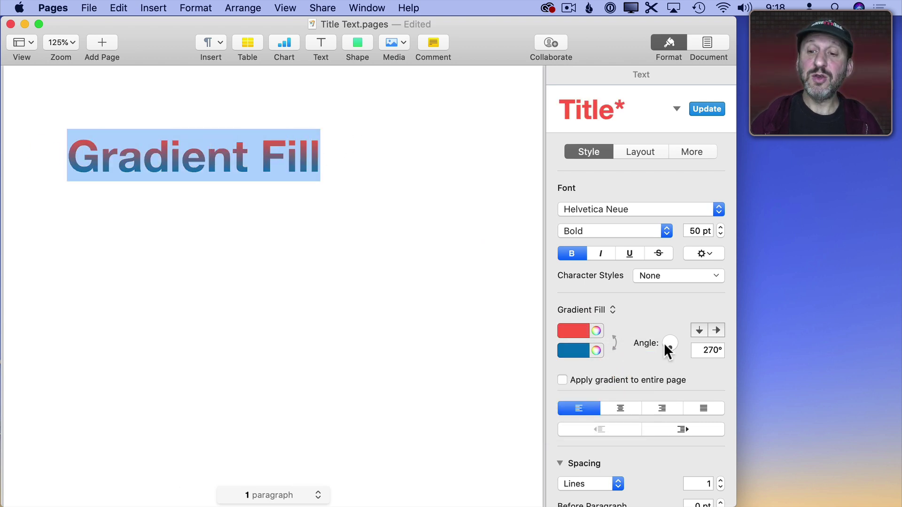
left_click_drag(663, 343, 663, 341)
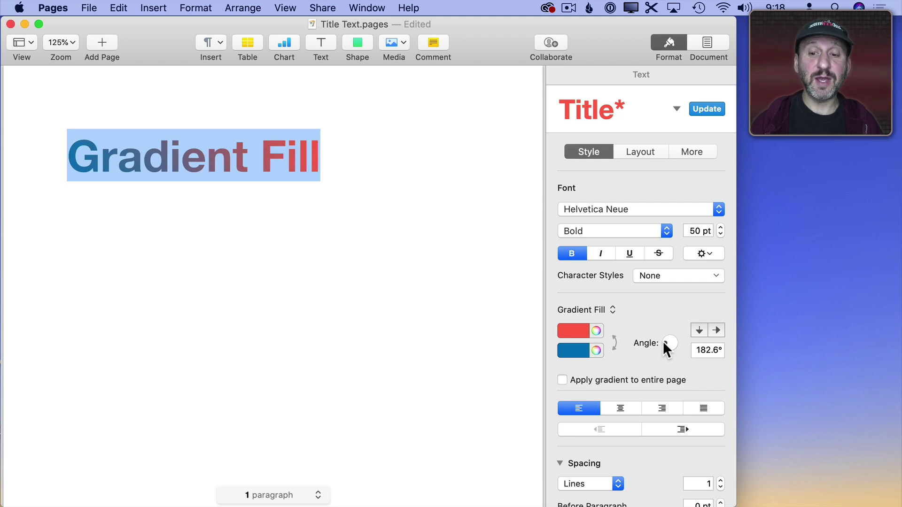
left_click(583, 309)
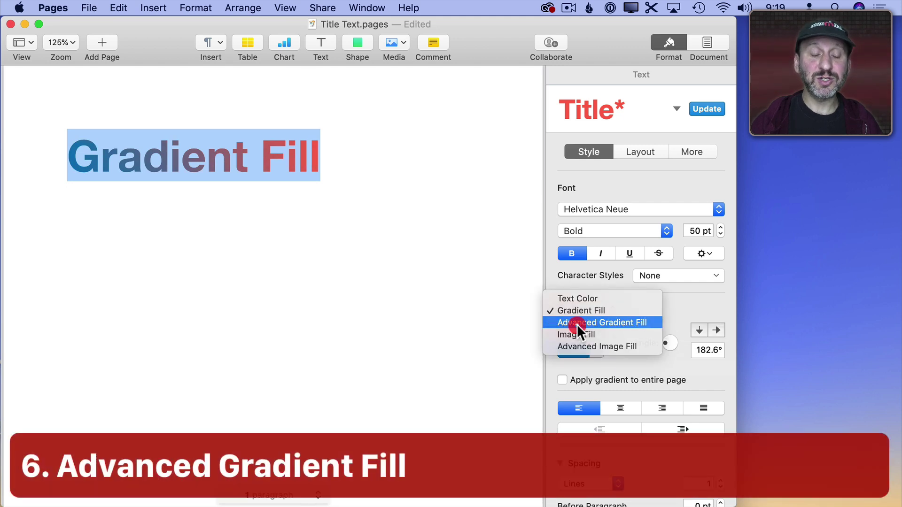
- Use an advanced gradient with a Spring green middle stop between red and blue, angled 315°
left_click(577, 323)
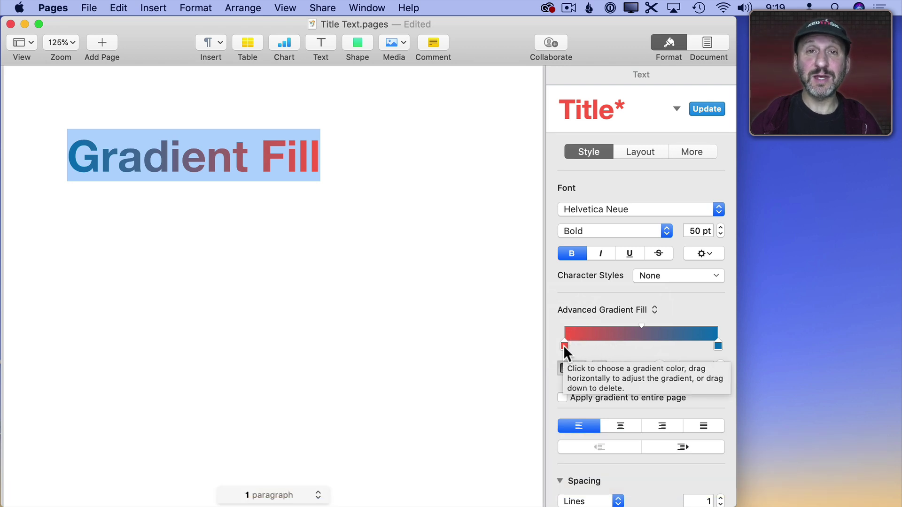
left_click(637, 347)
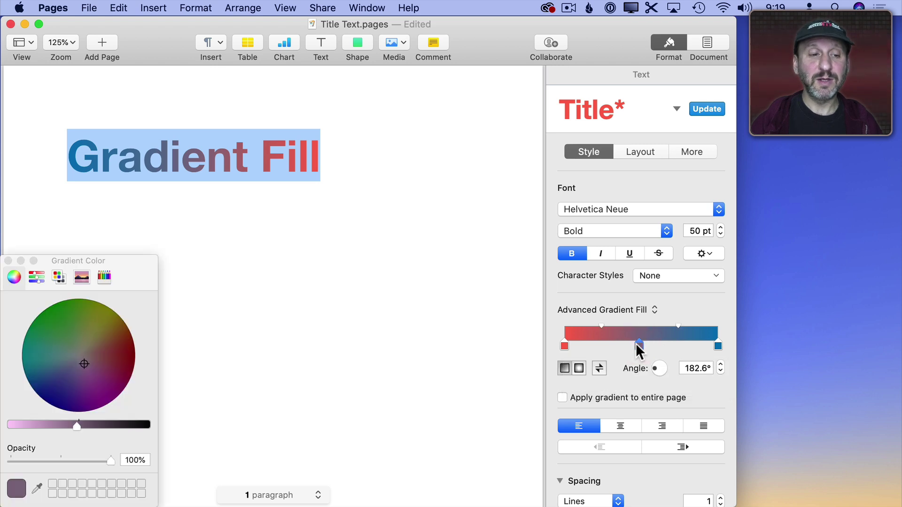
left_click(104, 276)
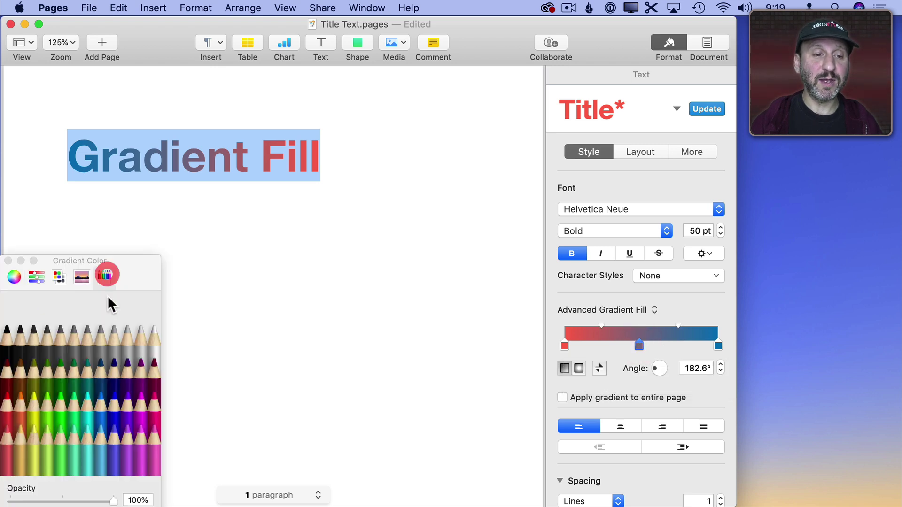
left_click(66, 413)
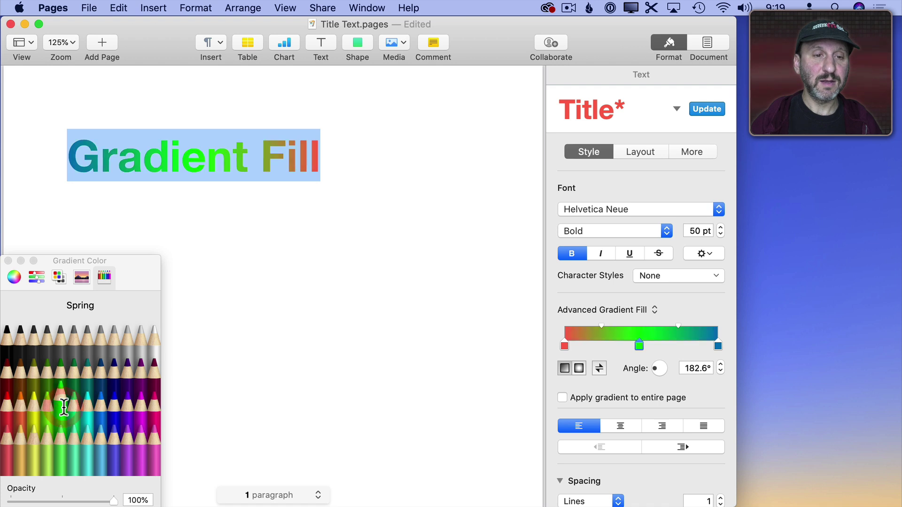
left_click(8, 261)
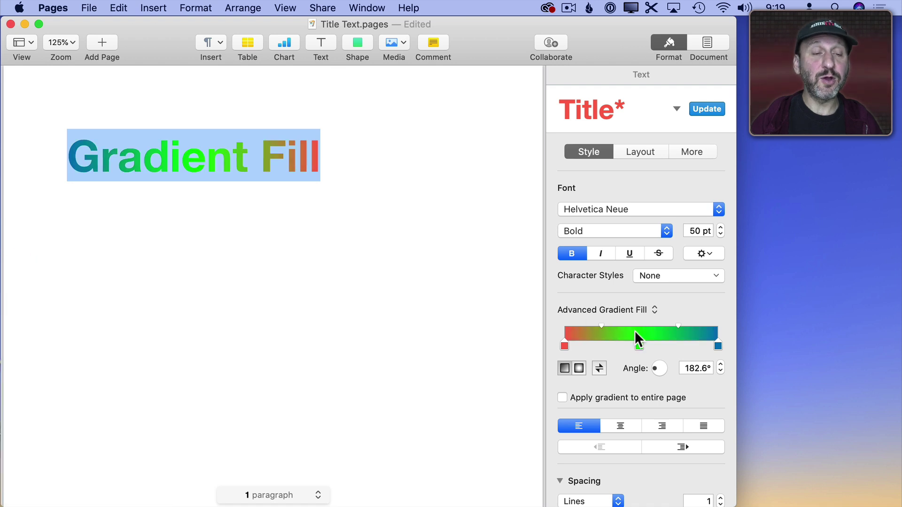
left_click(579, 369)
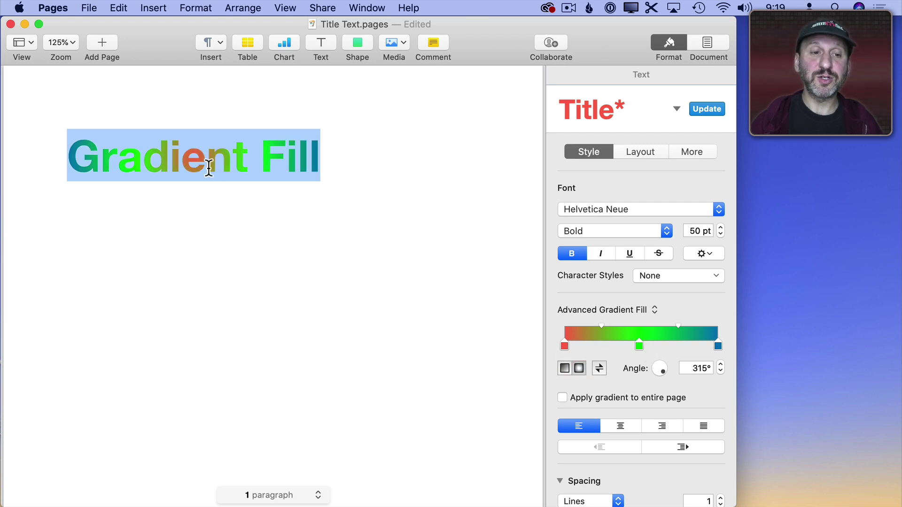
- Add four gradient stops and colour the first three red, yellow and green
double_click(587, 347)
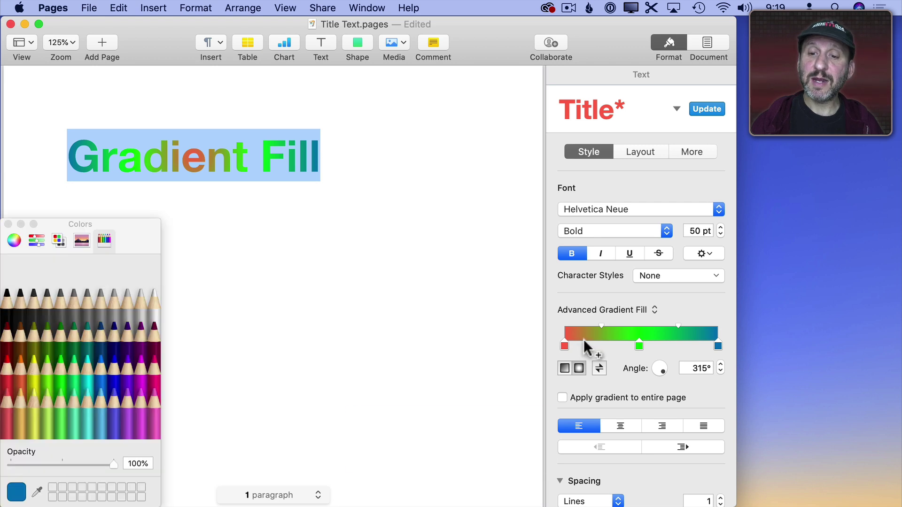
left_click(605, 347)
left_click(662, 347)
left_click(690, 347)
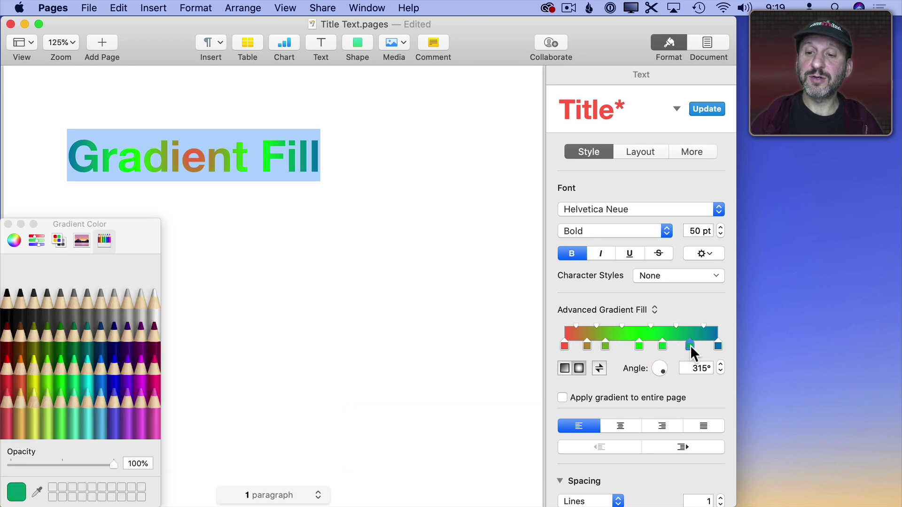
left_click(567, 347)
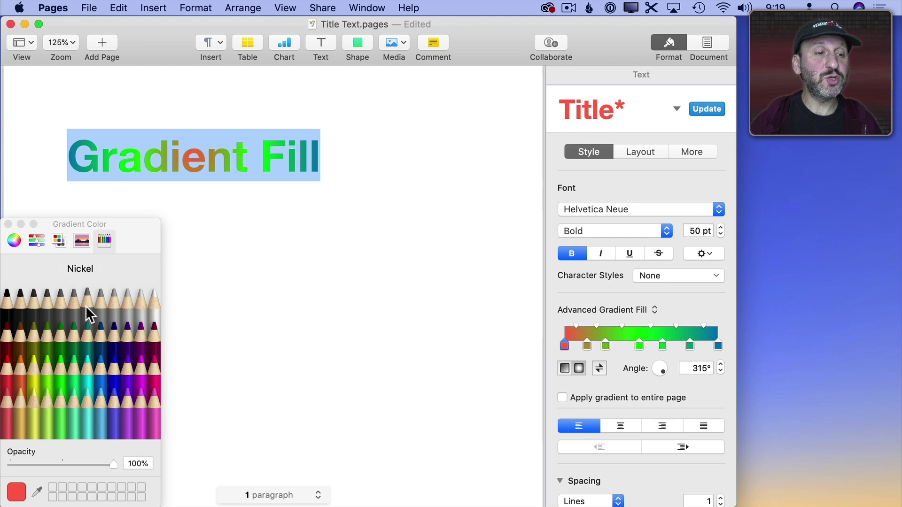
left_click(81, 241)
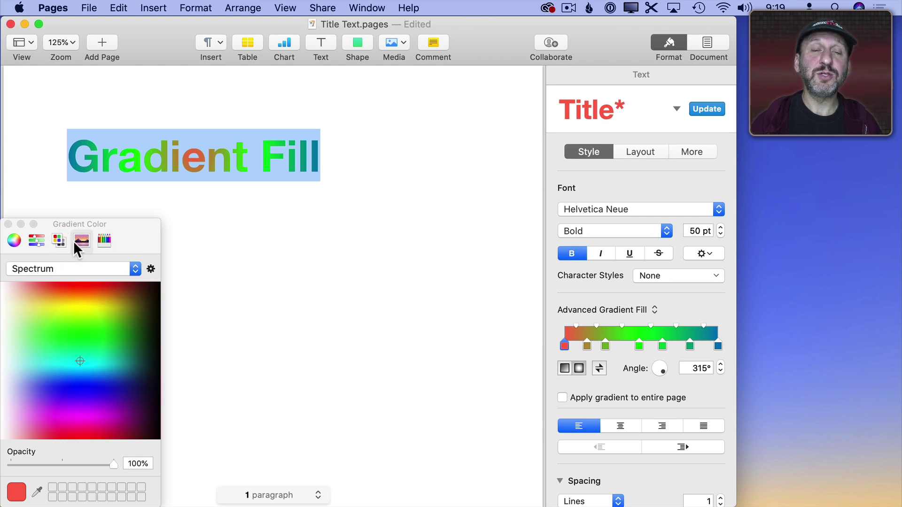
left_click(76, 286)
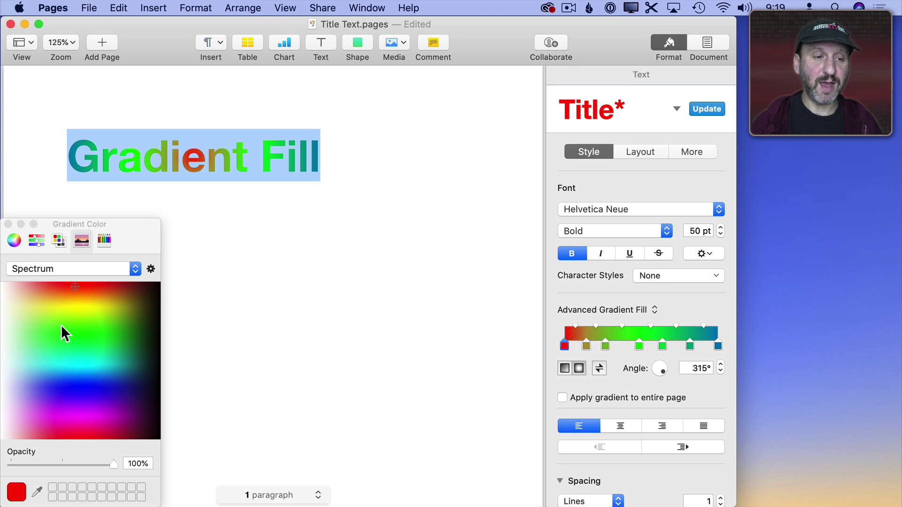
left_click(587, 346)
left_click(73, 308)
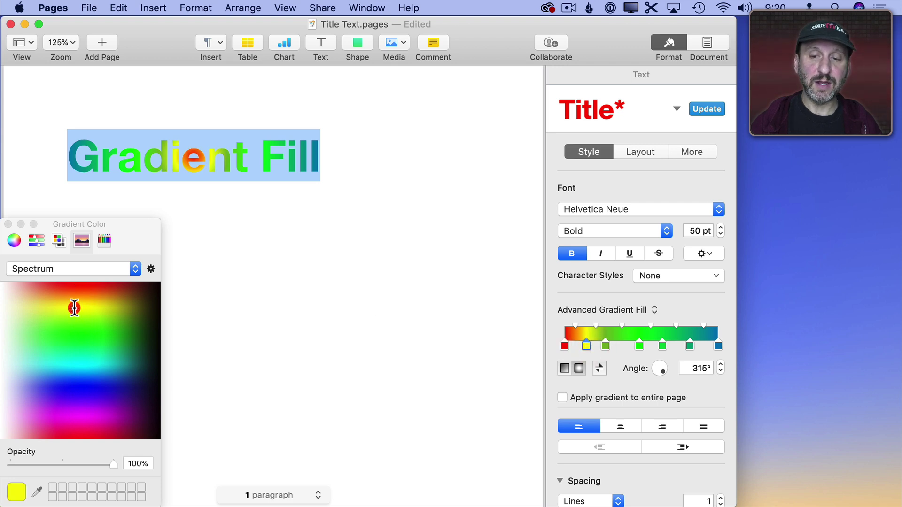
left_click(605, 347)
left_click(71, 338)
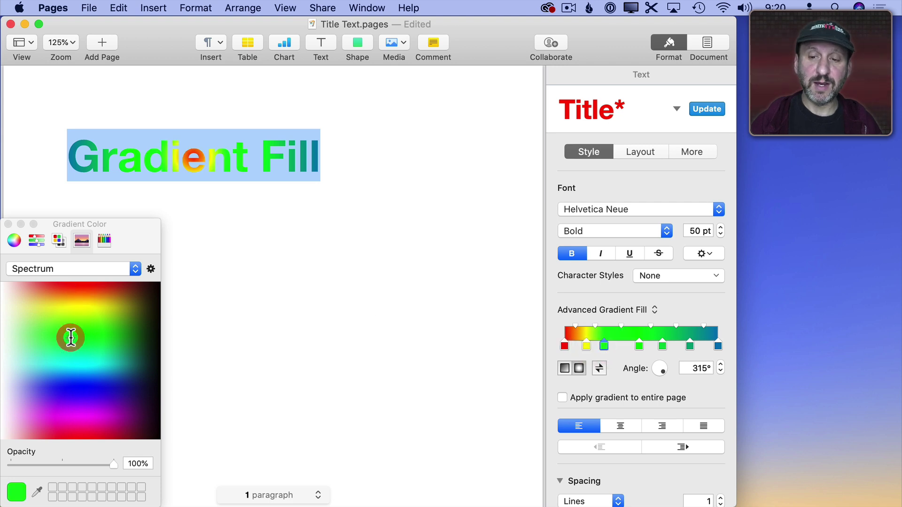
- Colour the remaining stops cyan, blue, magenta and red
left_click(640, 347)
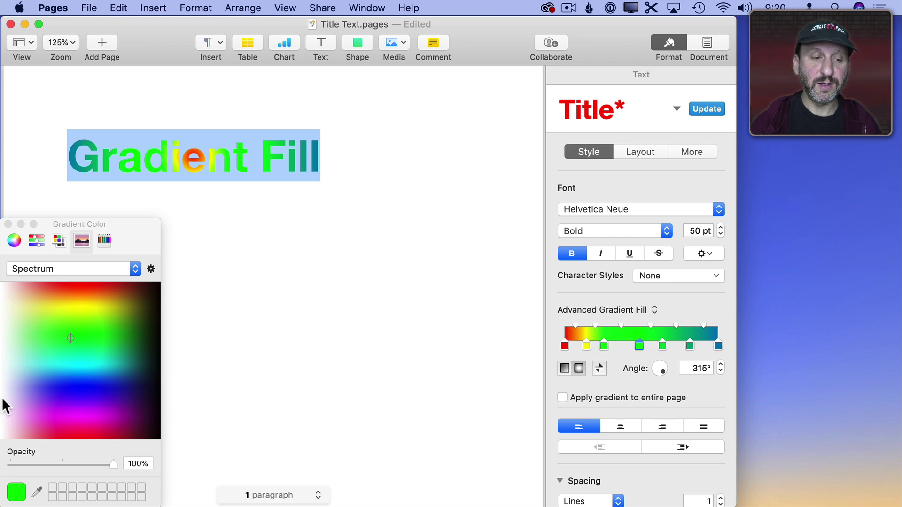
left_click(71, 365)
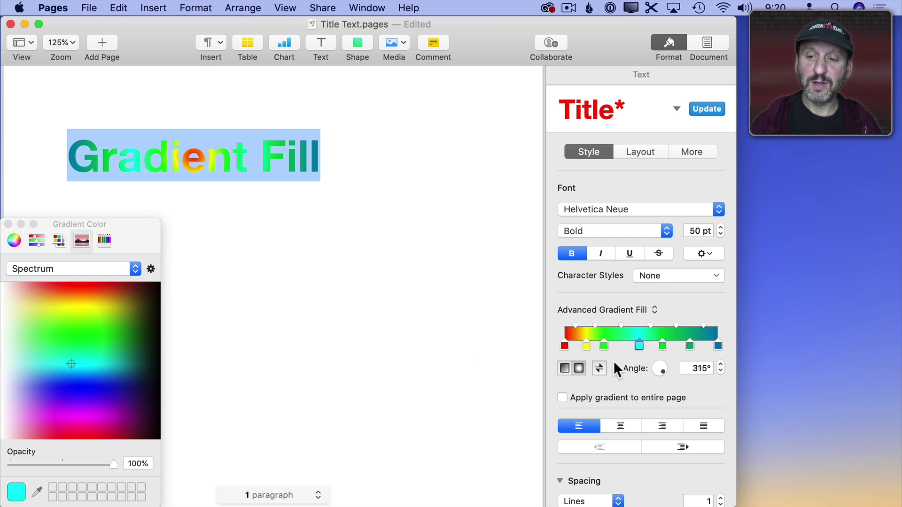
left_click(663, 347)
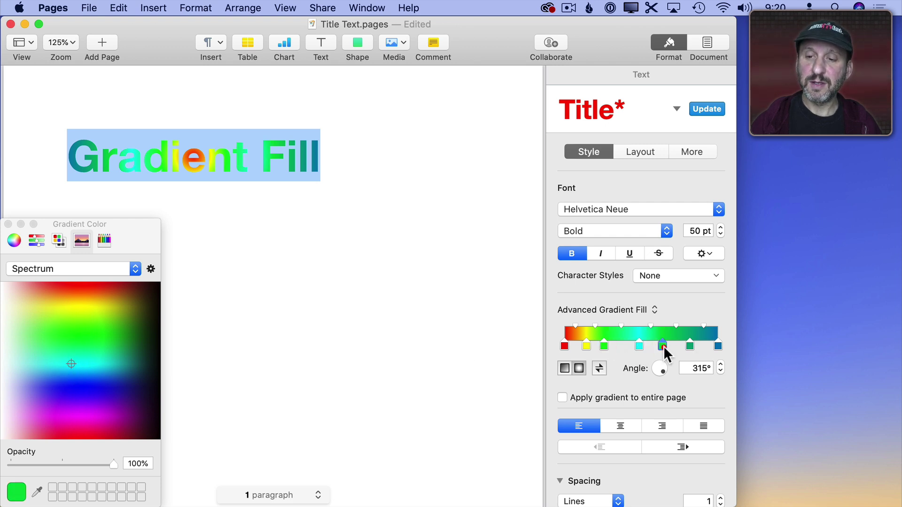
left_click(72, 388)
left_click(690, 347)
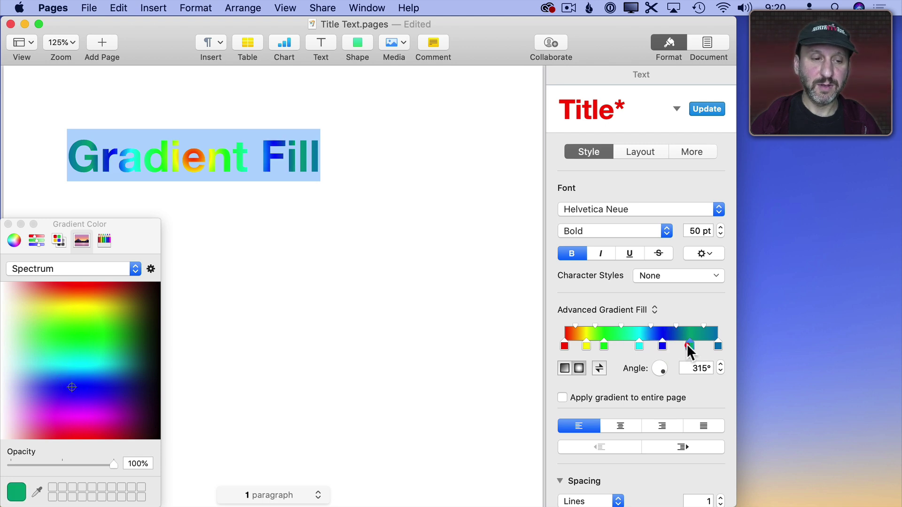
left_click(74, 418)
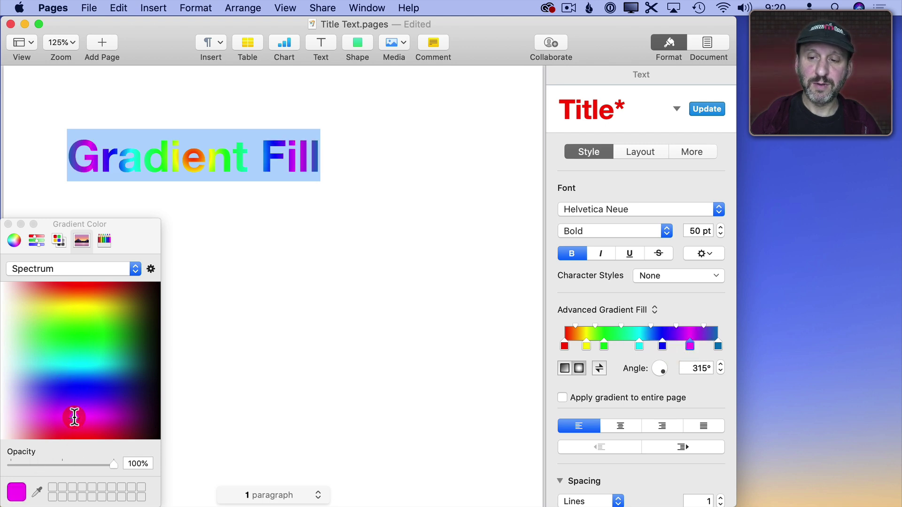
left_click(718, 346)
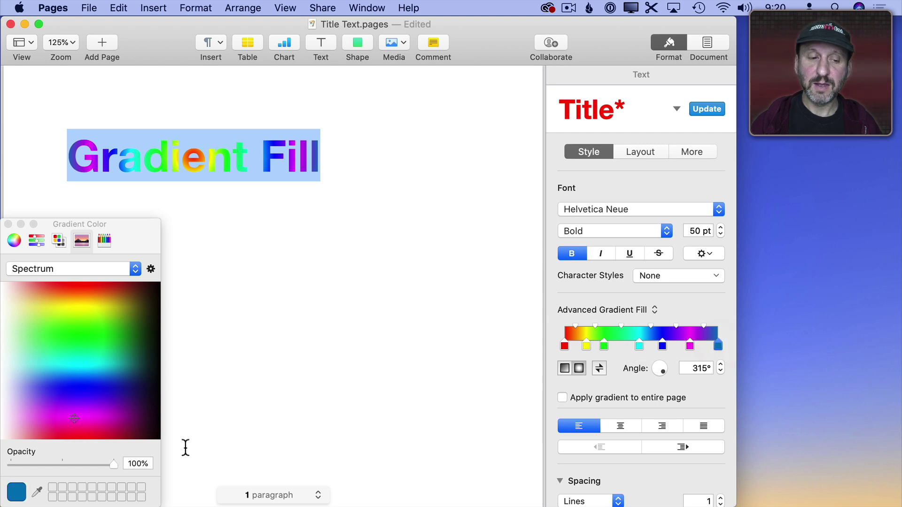
left_click(74, 435)
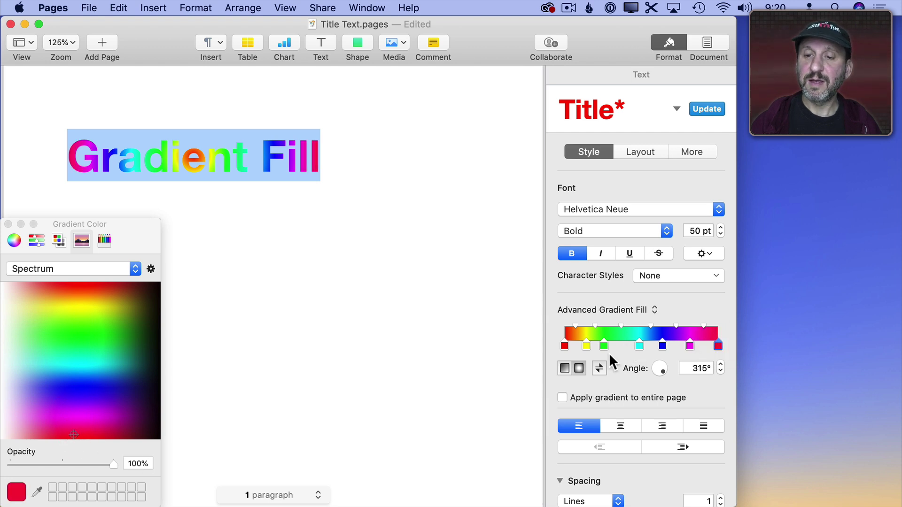
- Nudge the green stop right, make the gradient linear and angle it about 337°
left_click_drag(604, 346, 617, 346)
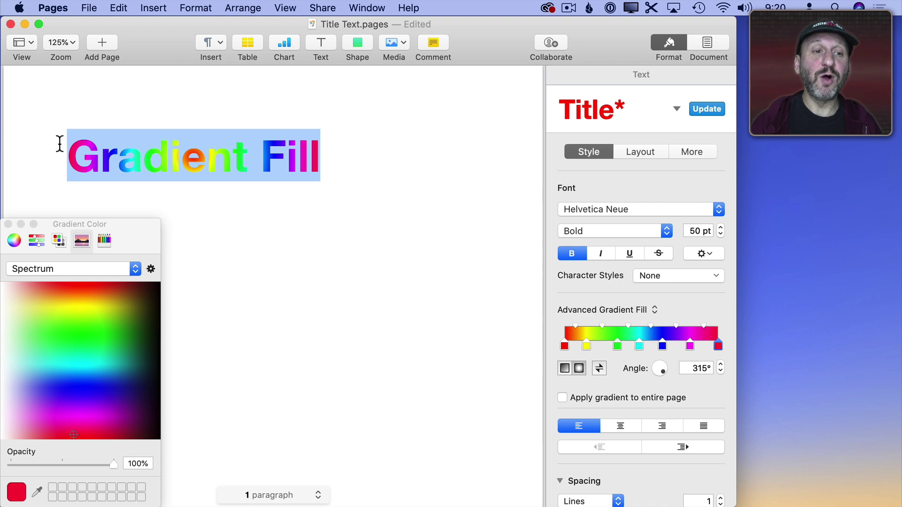
triple_click(351, 168)
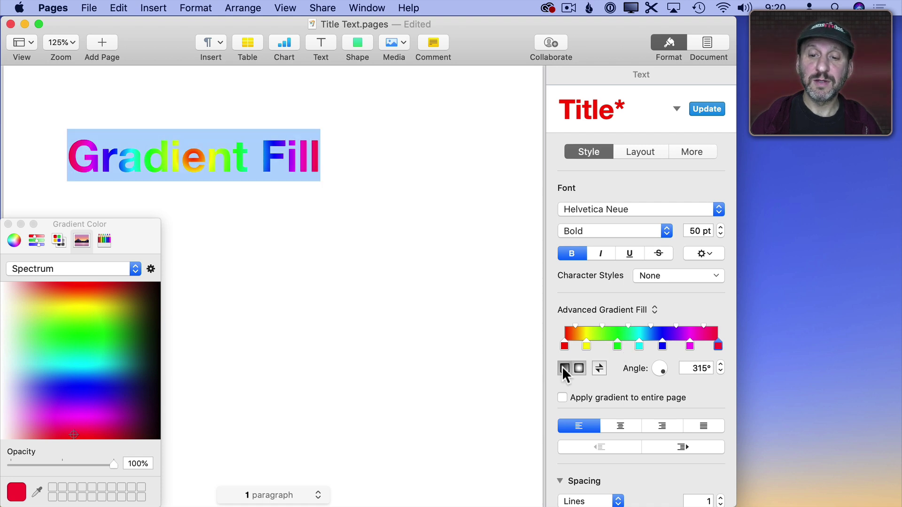
left_click(564, 368)
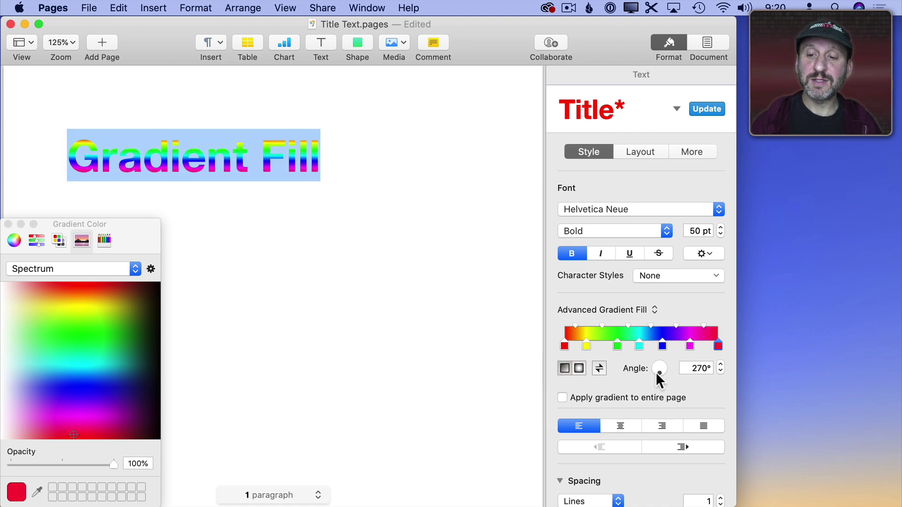
mouse_move(656, 372)
left_mouse_down()
mouse_move(649, 368)
mouse_move(670, 371)
left_mouse_up()
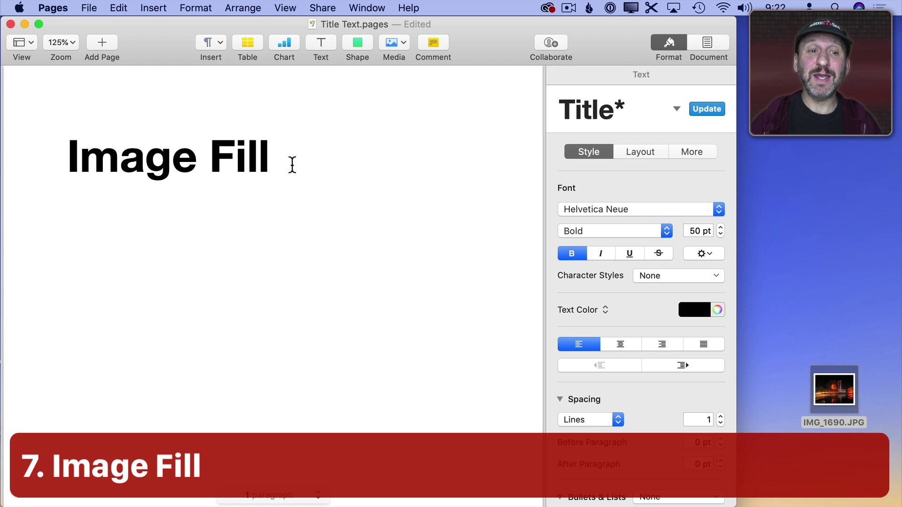
- Fill the Image Fill heading with the IMG_1690.JPG photo, scaled to fill
left_click_drag(268, 157, 37, 157)
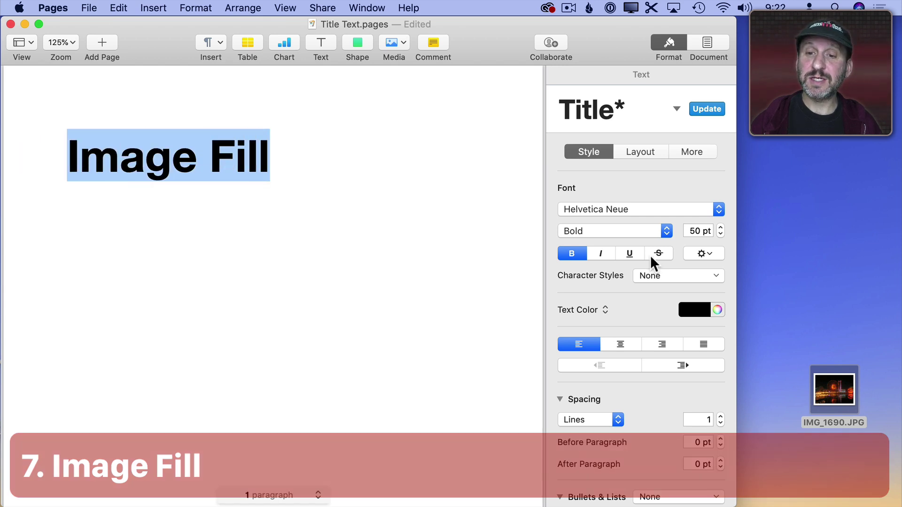
left_click(579, 310)
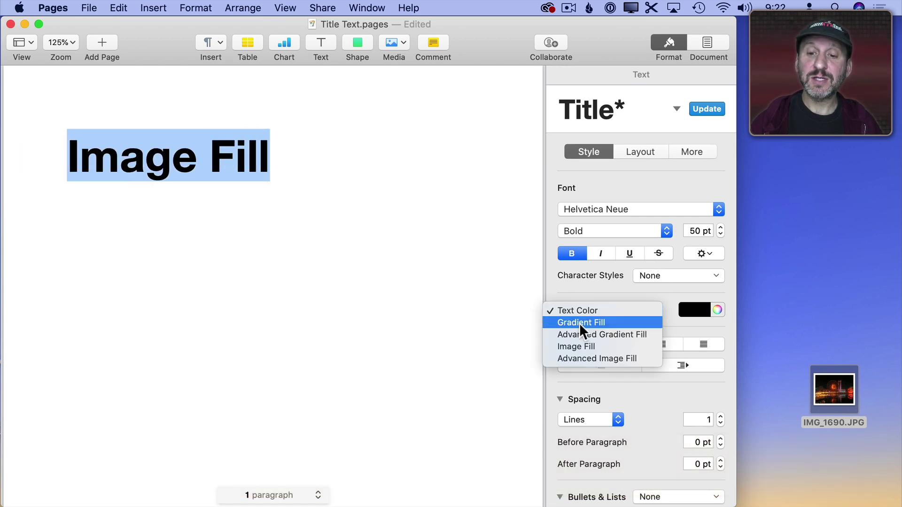
left_click(579, 346)
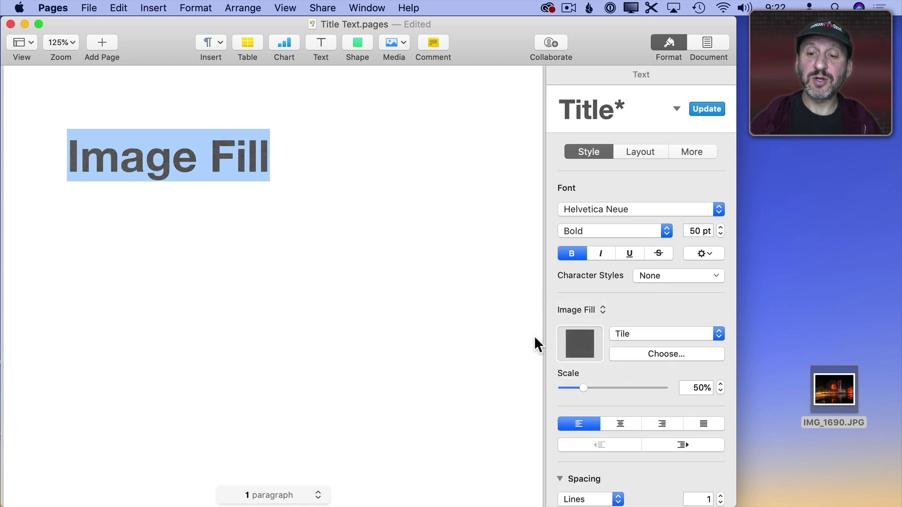
left_click_drag(810, 366, 580, 349)
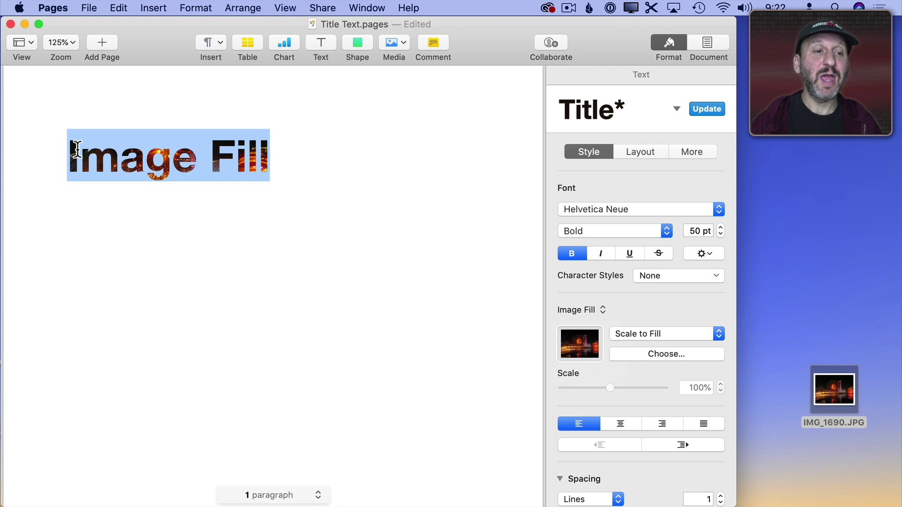
left_click(283, 181)
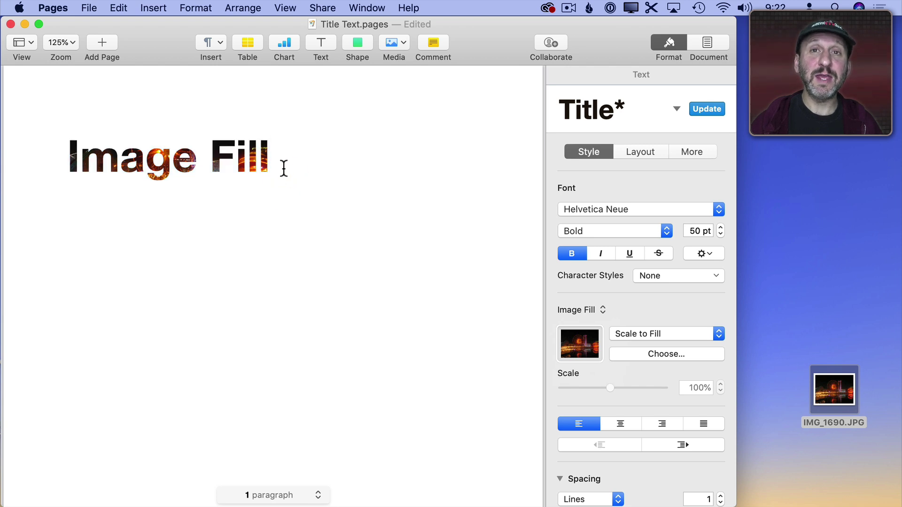
key("super+a")
left_click(636, 334)
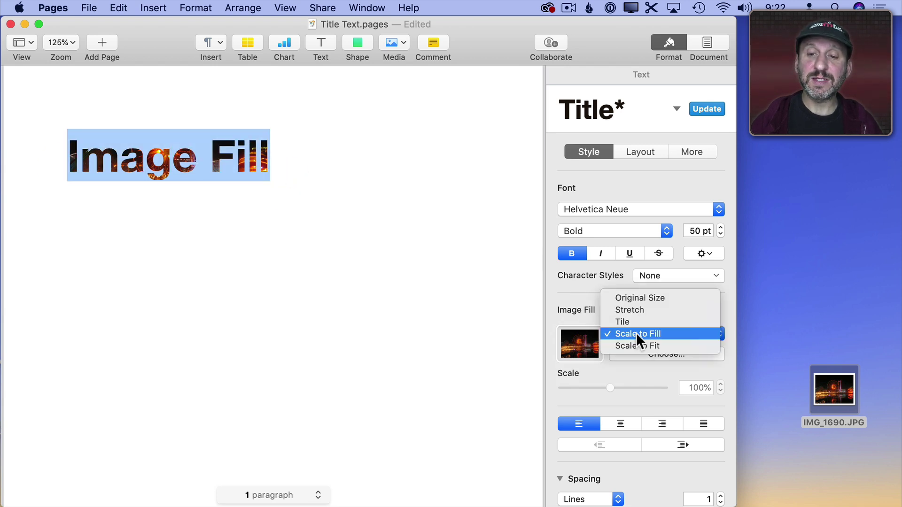
left_click(641, 299)
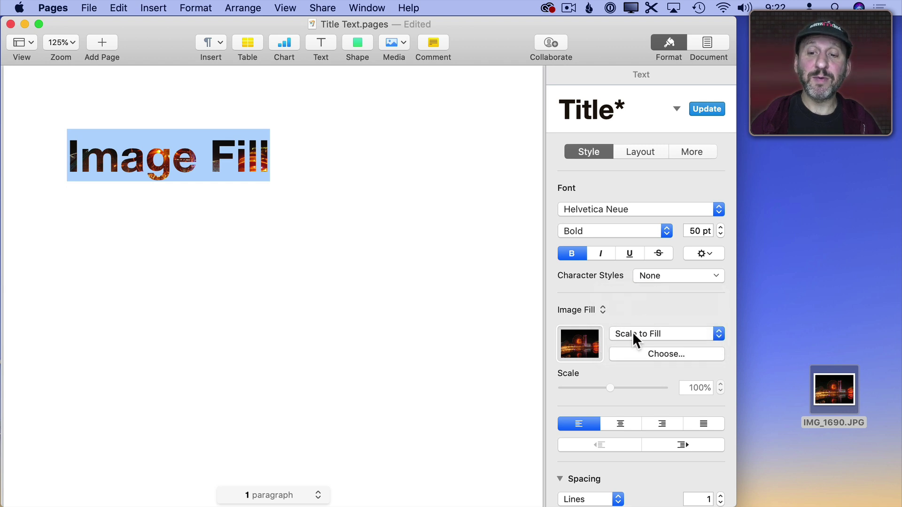
- Switch to a tinted image fill, trying a red tint and then blue
left_click(583, 309)
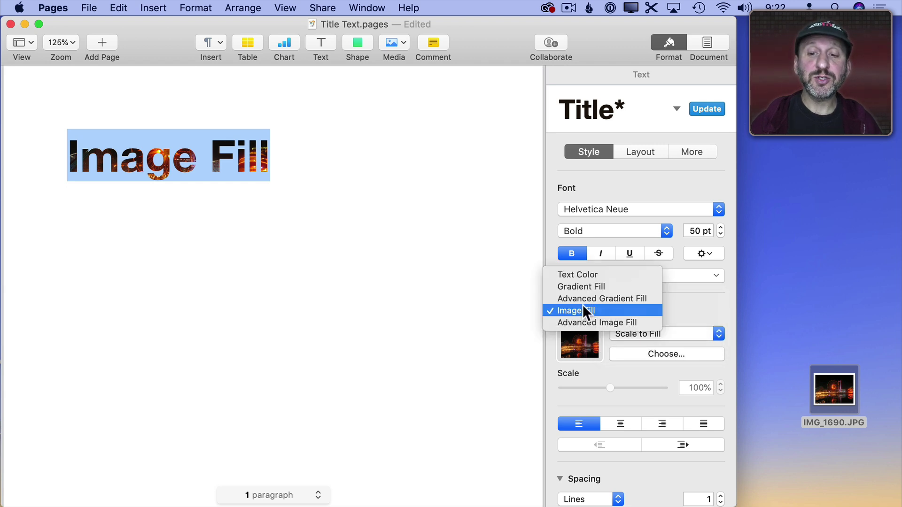
left_click(584, 323)
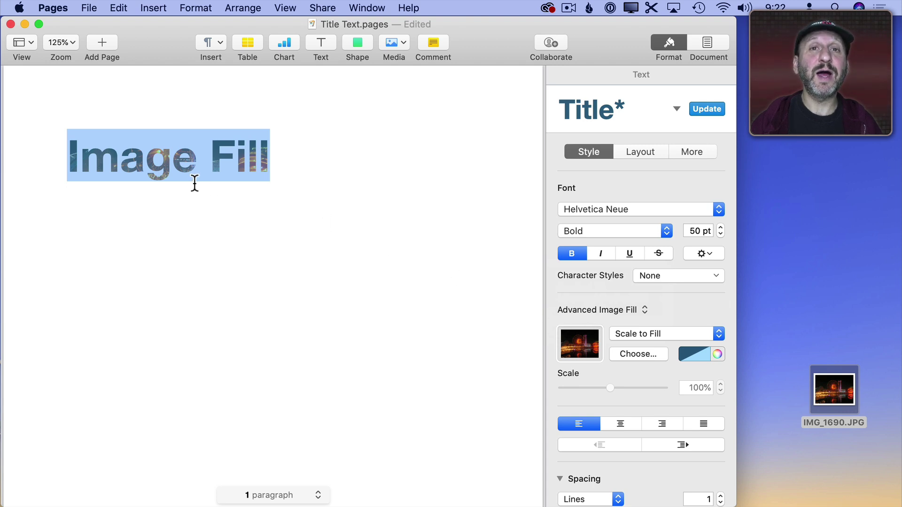
left_click(703, 354)
left_click(746, 397)
left_click(362, 207)
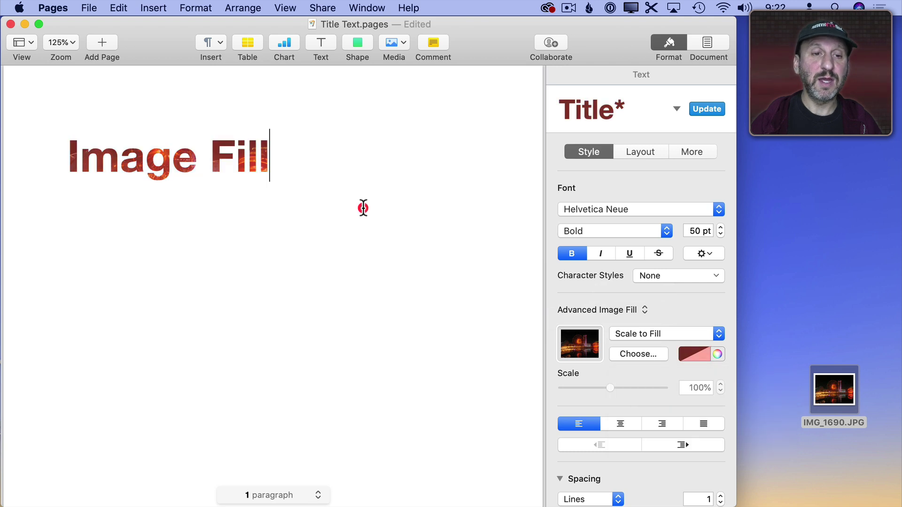
left_click_drag(301, 174, 8, 164)
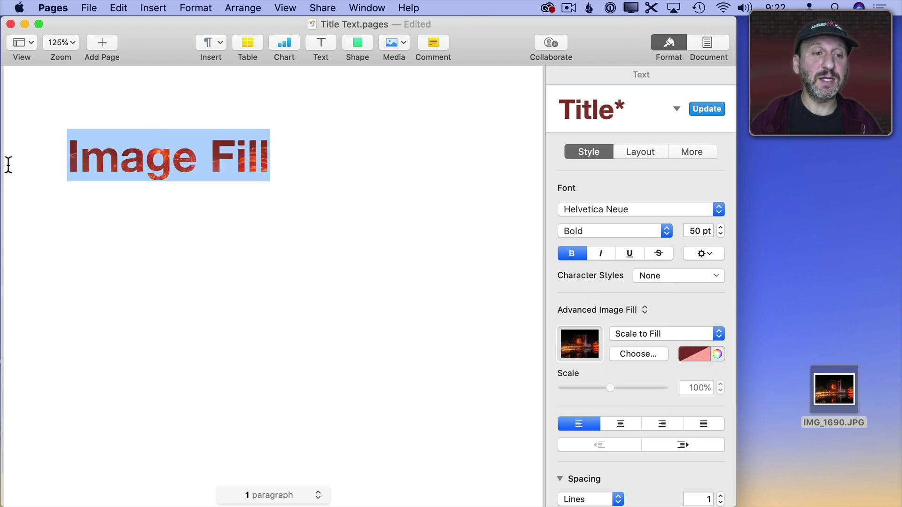
left_click(699, 353)
left_click(630, 379)
left_click(324, 248)
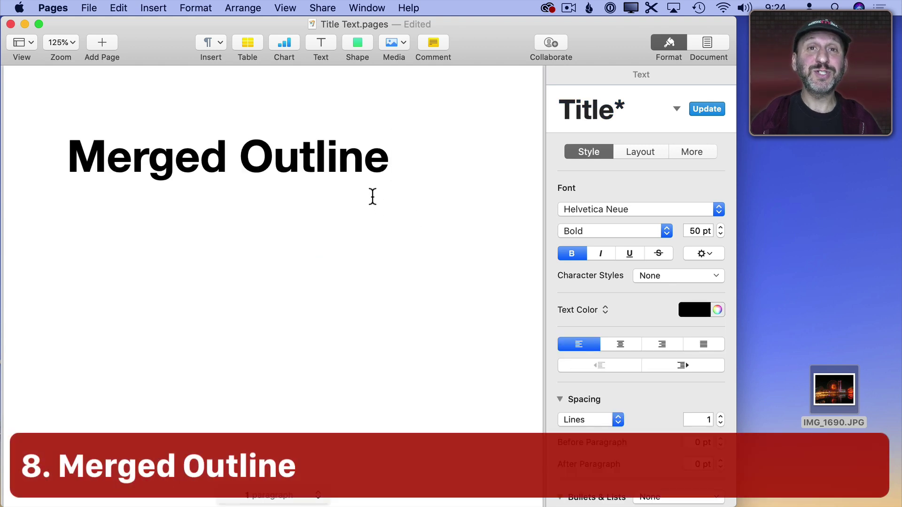
left_click_drag(392, 169, 36, 157)
- Colour the Merged Outline heading blue and add an outline widened to 8 pt
left_click(698, 308)
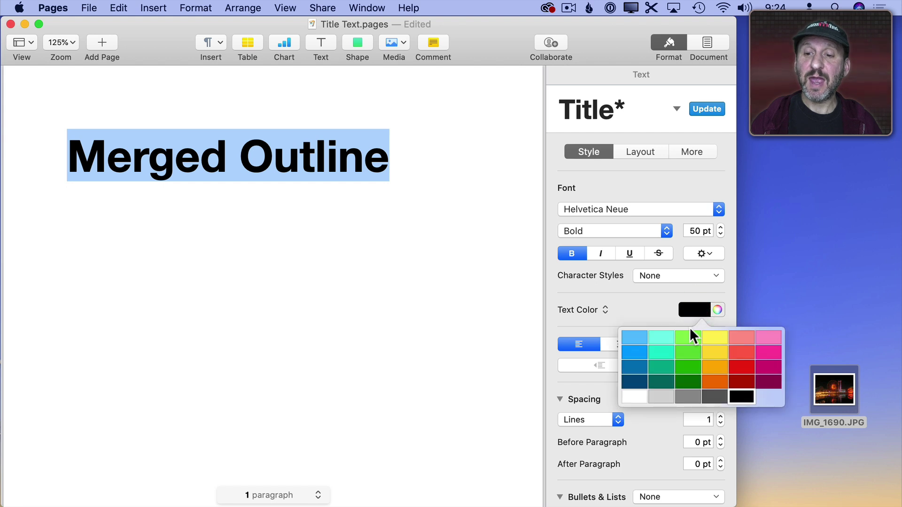
left_click(633, 351)
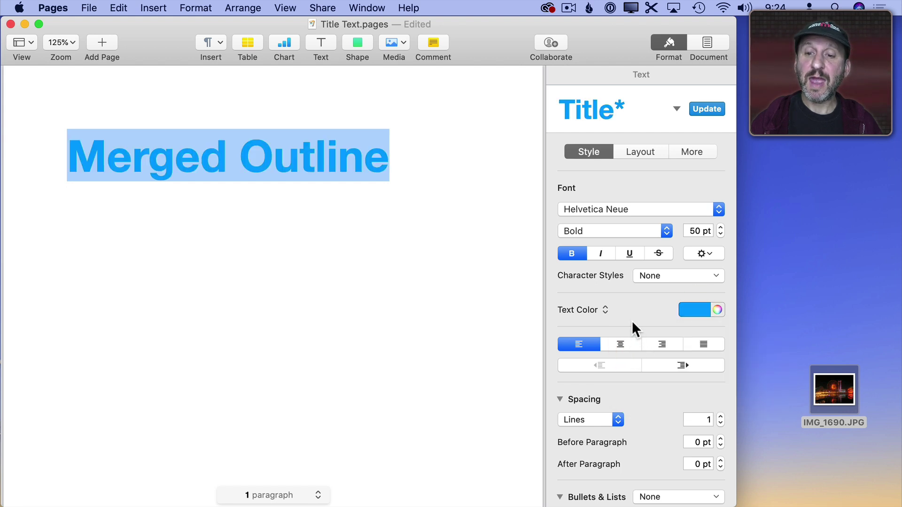
left_click(700, 253)
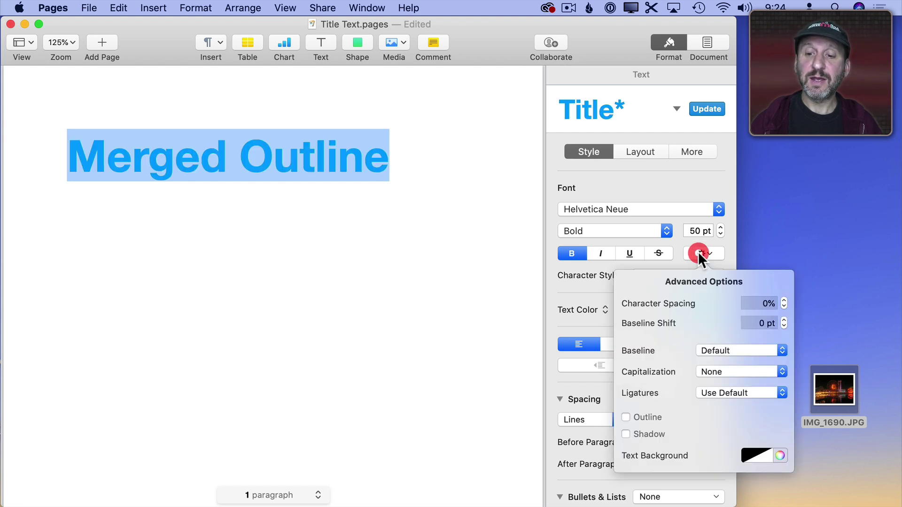
left_click(626, 417)
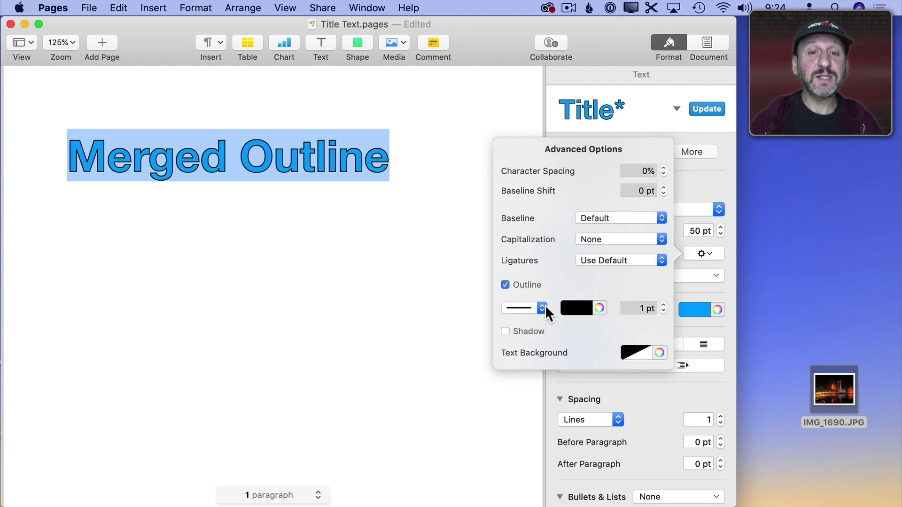
left_click(663, 305)
left_click(663, 306)
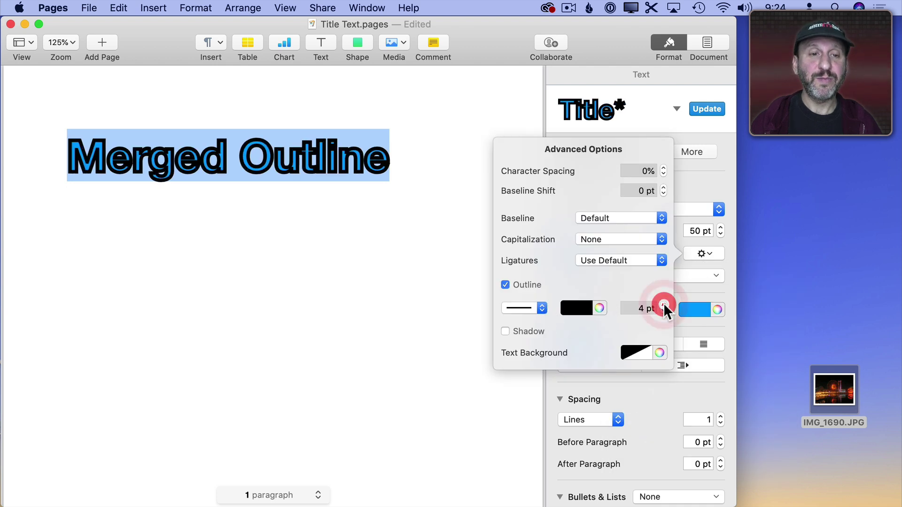
left_click(663, 305)
left_click(664, 305)
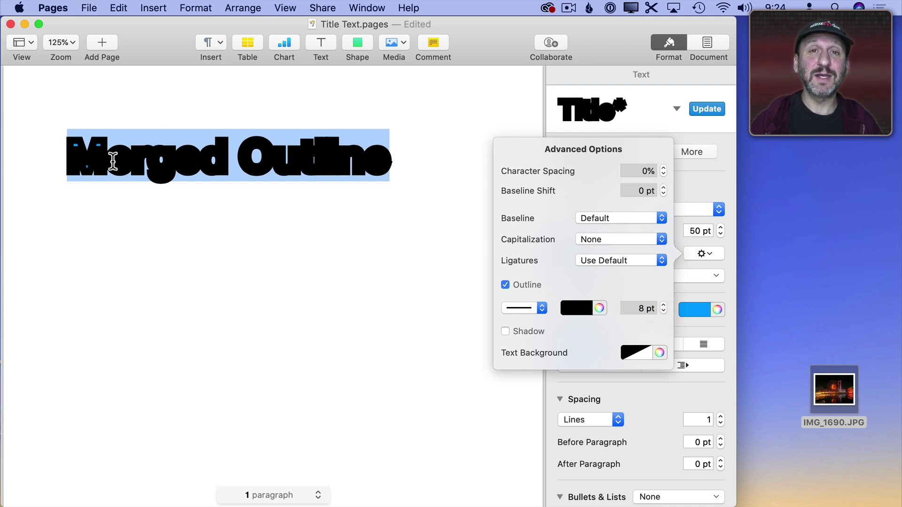
- Thin the outline to 0.75 pt, then switch the outline off
left_click(663, 311)
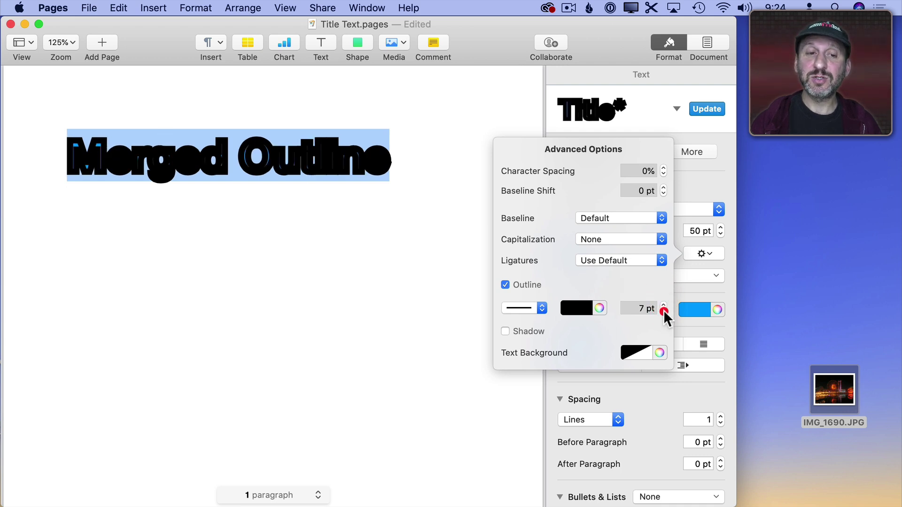
left_click(664, 312)
left_click(663, 312)
left_click(664, 312)
left_click(663, 311)
left_click(663, 311)
left_click(664, 312)
left_click(663, 312)
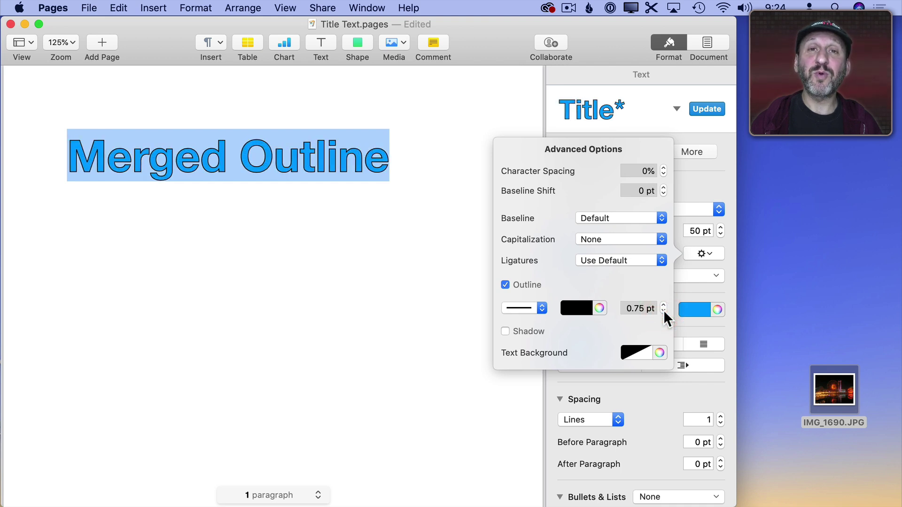
left_click(519, 284)
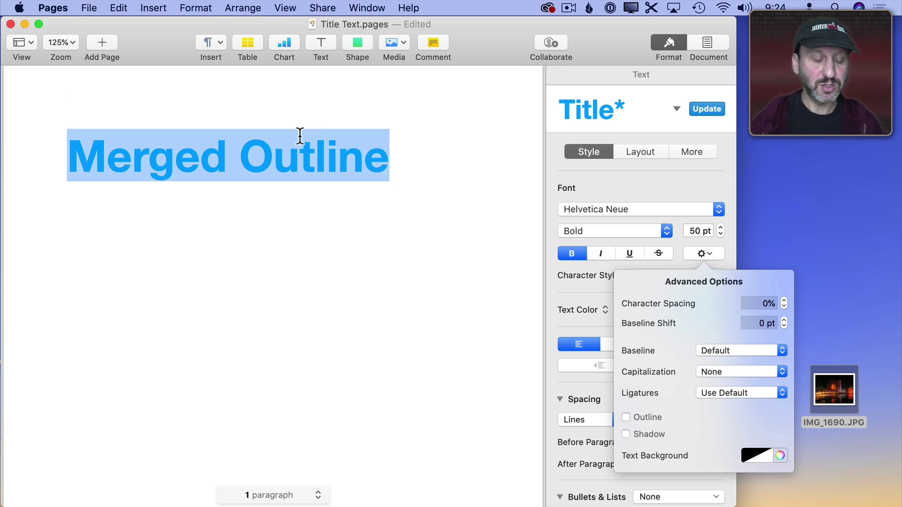
- Cut the Merged Outline heading from the body, paste it into a new text box, and color it blue
left_click(119, 7)
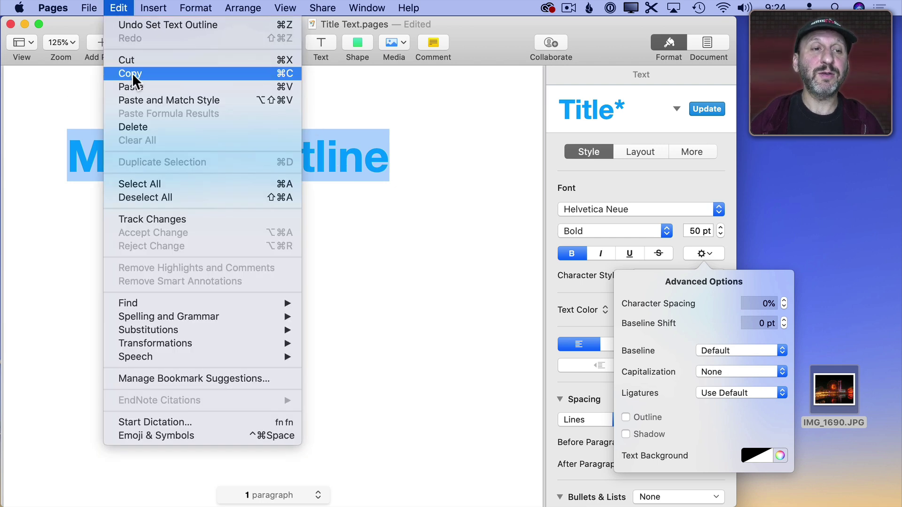
left_click(134, 58)
left_click(317, 47)
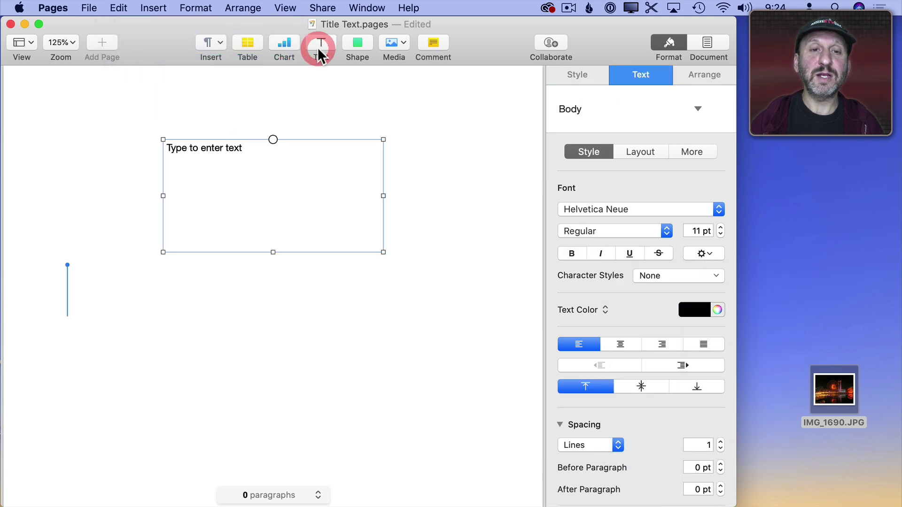
left_click(223, 151)
key("cmd+v")
left_click(694, 309)
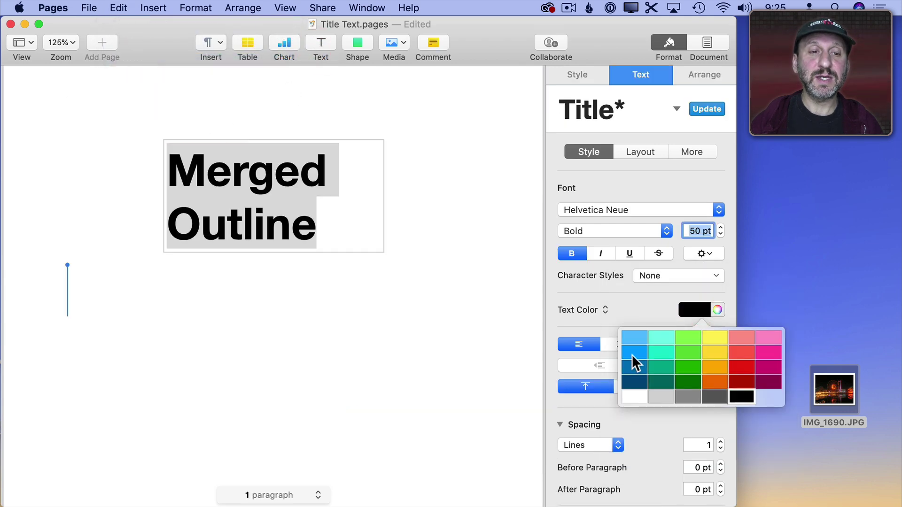
left_click(630, 353)
left_click(137, 187)
- Widen the heading box to fit one line, center the text, and shorten the box
left_click(215, 193)
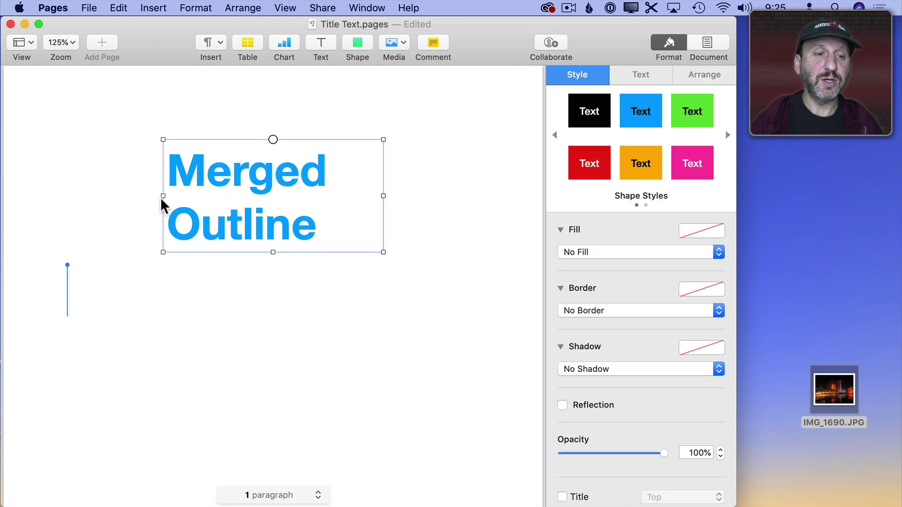
left_click_drag(163, 196, 30, 194)
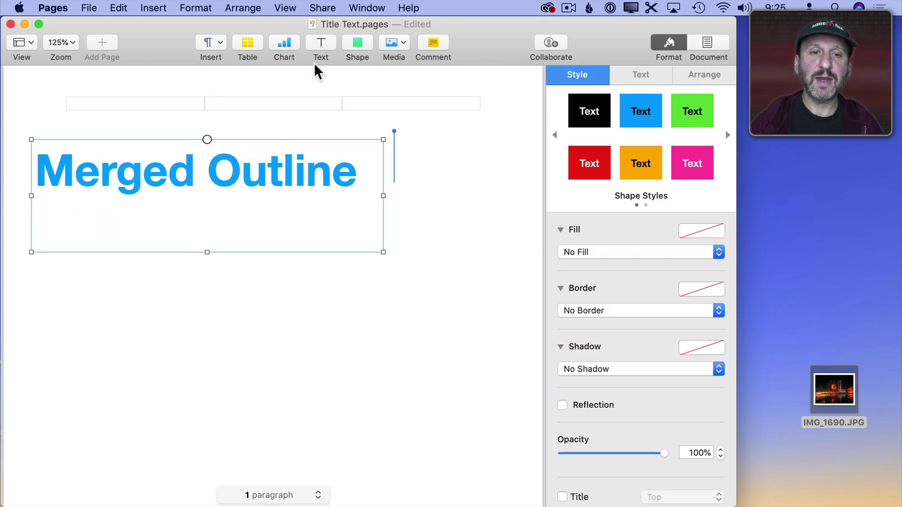
left_click(629, 76)
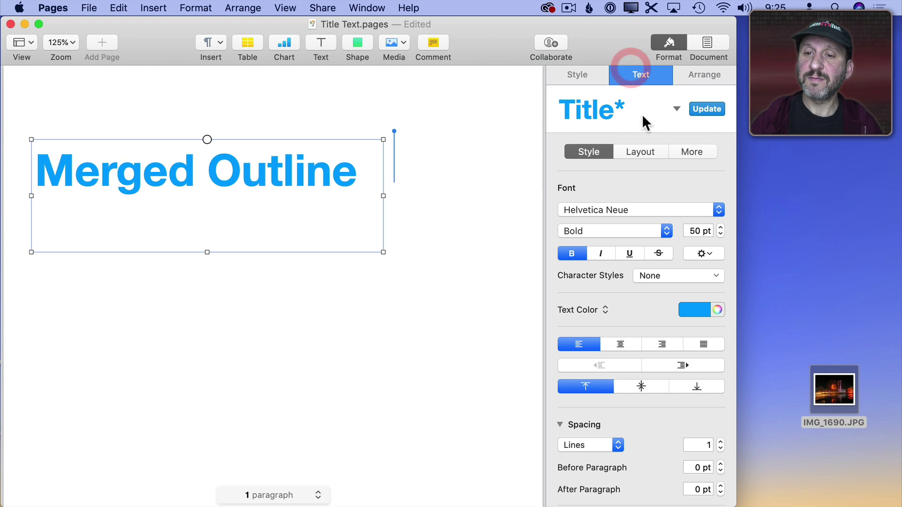
left_click(618, 341)
left_click_drag(207, 252, 207, 204)
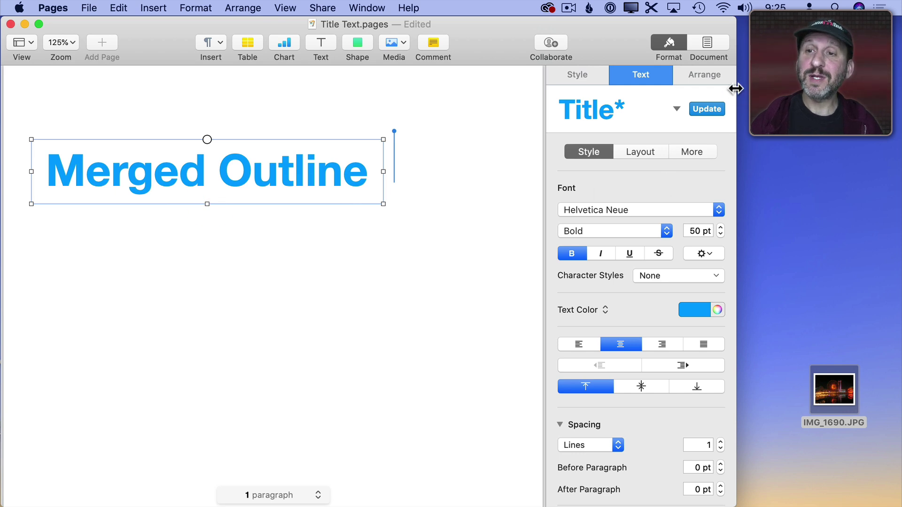
- Set the heading box to Stay on Page with Text Wrap None
left_click(705, 75)
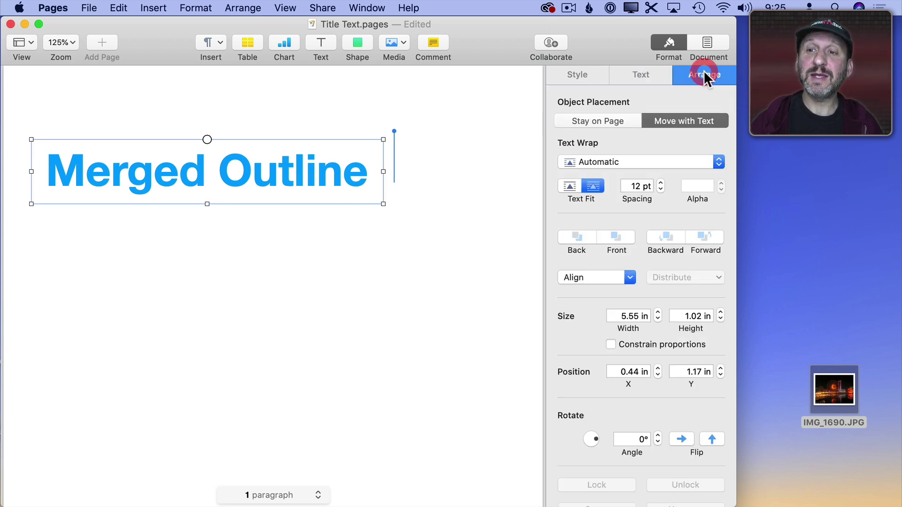
left_click(606, 121)
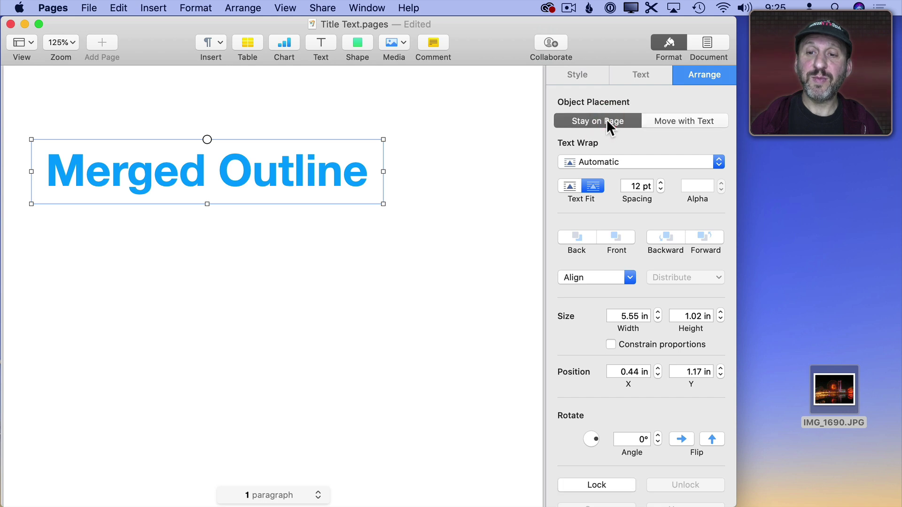
left_click(595, 161)
left_click(594, 212)
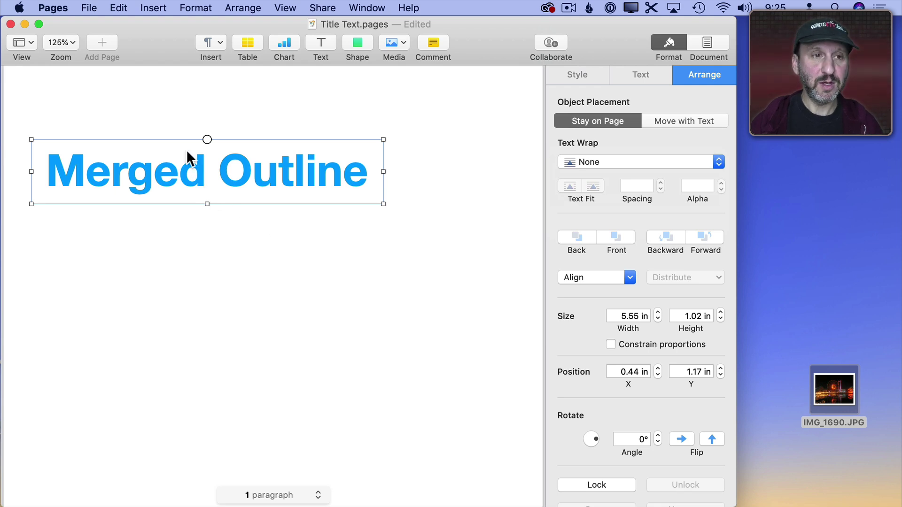
- Copy and paste the heading box, placing the duplicate below the original
left_click(123, 6)
left_click(131, 75)
left_click(131, 7)
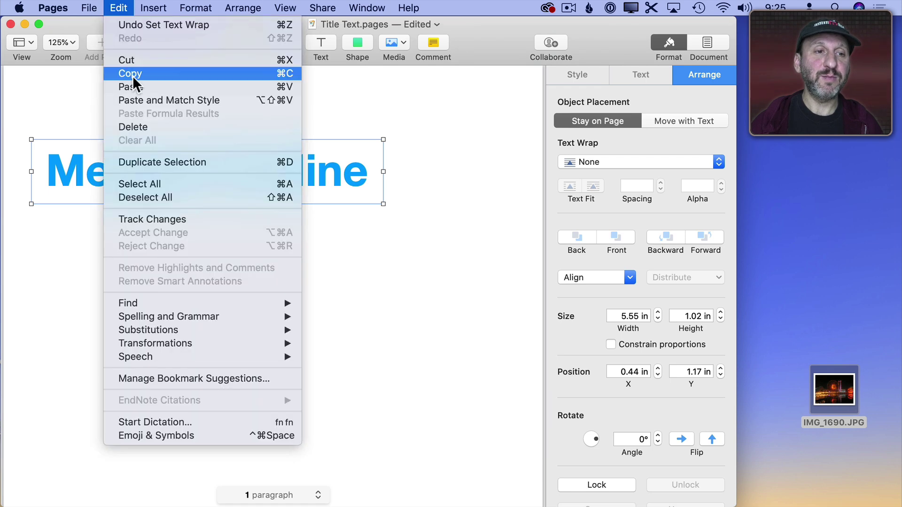
left_click(134, 85)
left_click_drag(131, 188, 148, 256)
- Turn on Outline for the upper Merged Outline heading and thicken it to 9 pt
left_click(116, 170)
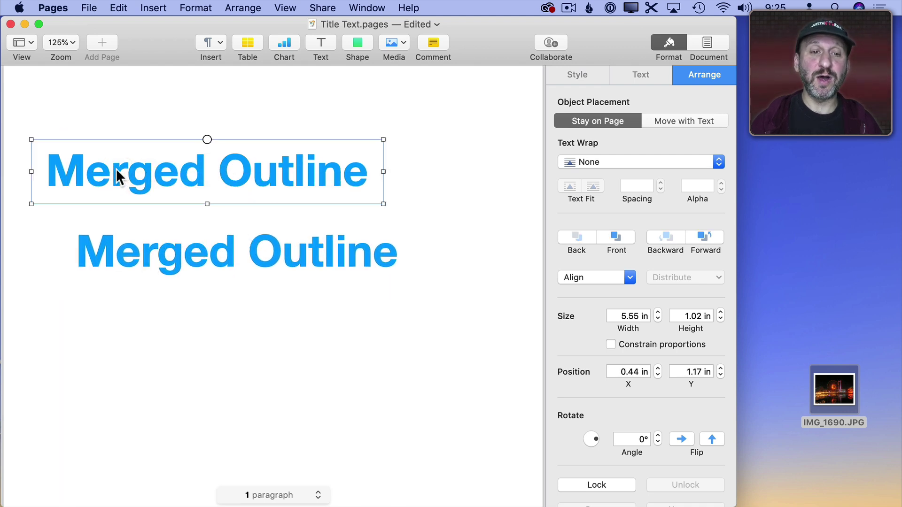
left_click(639, 78)
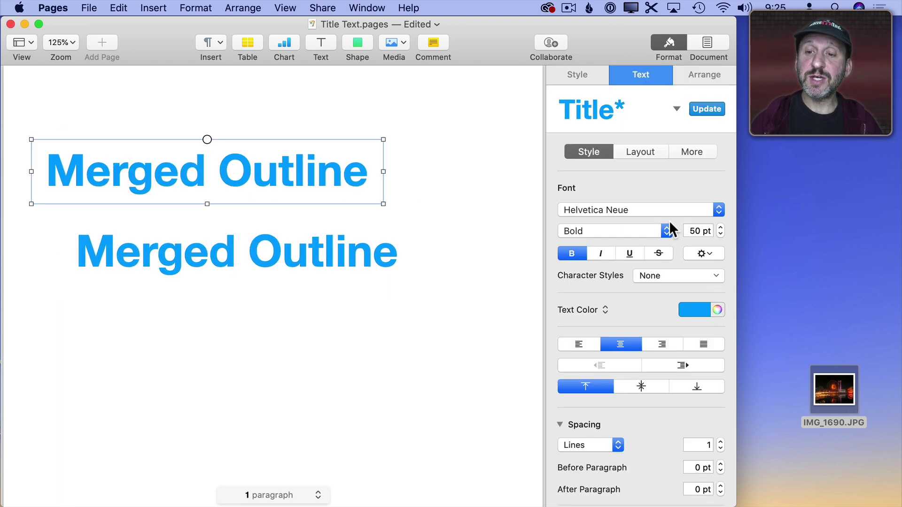
left_click(700, 253)
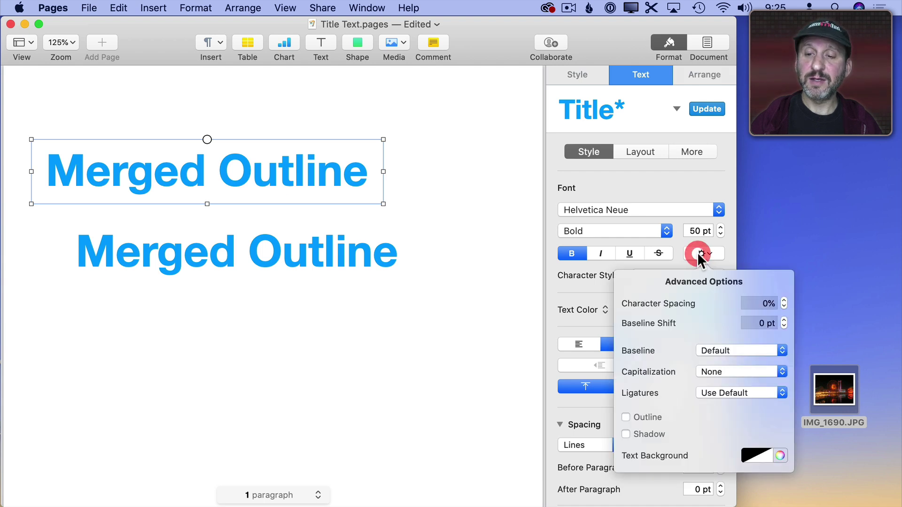
left_click(643, 416)
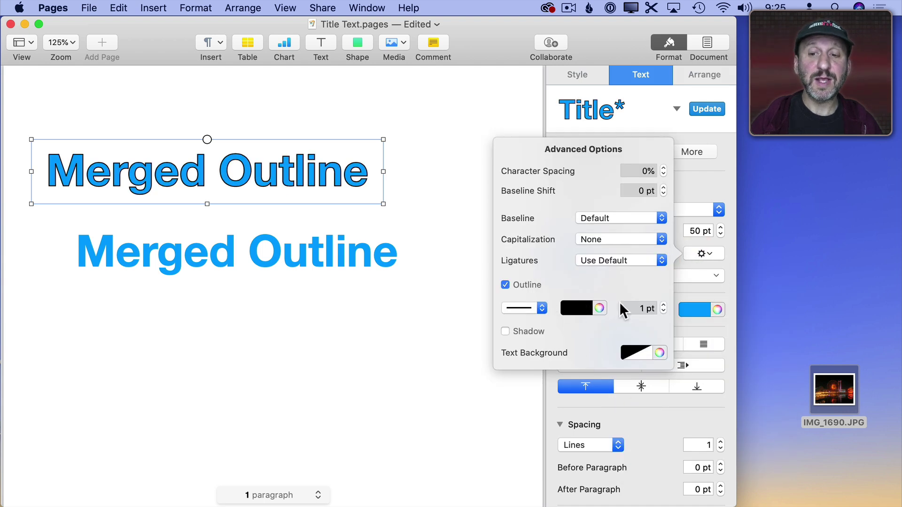
left_click(663, 305)
left_click(663, 305)
left_click(664, 305)
left_click(663, 305)
left_click(663, 305)
left_click(663, 304)
left_click(663, 304)
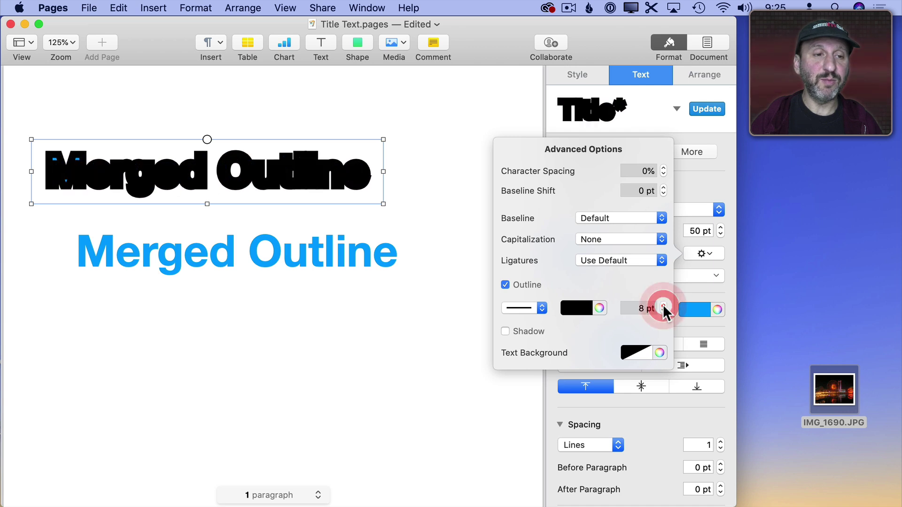
left_click(663, 304)
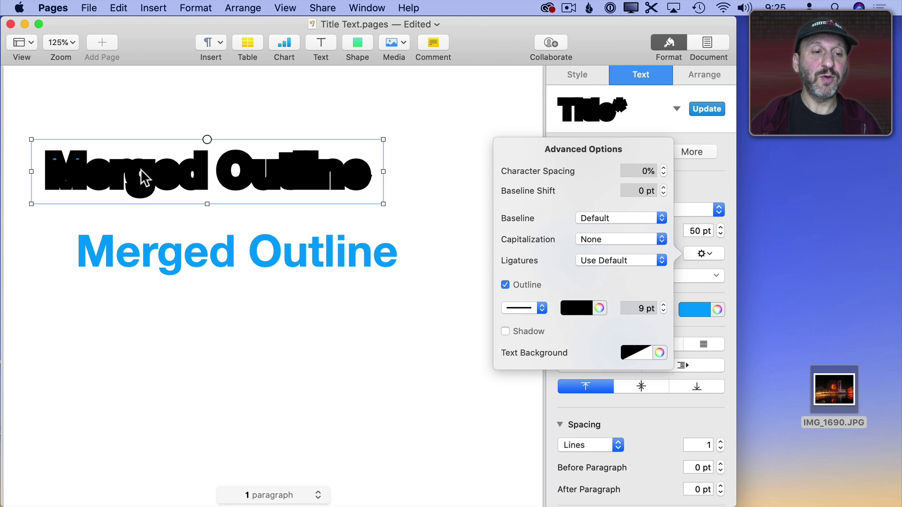
- Stack the black-outlined heading onto the blue copy and add a new body paragraph
left_click_drag(144, 178, 173, 258)
left_click(181, 318)
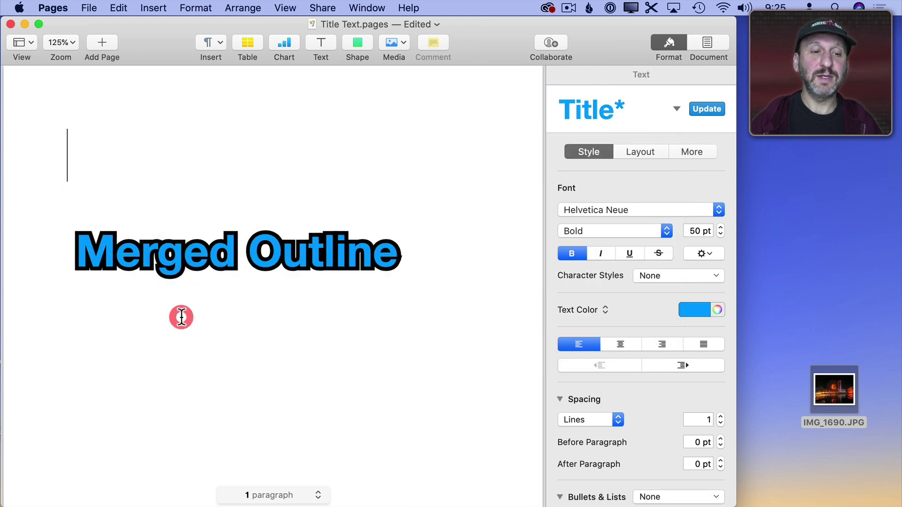
key("Return")
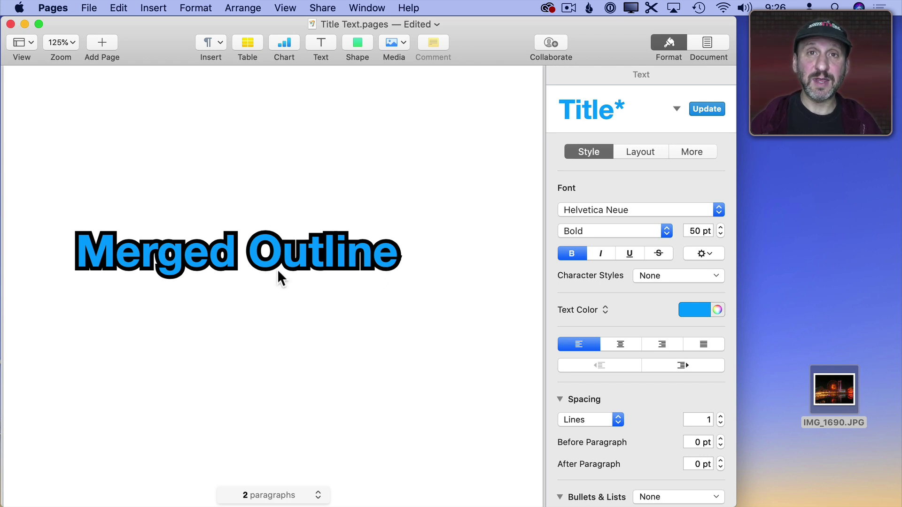
- Group both stacked Merged Outline boxes and move the group up and right
left_click(167, 257)
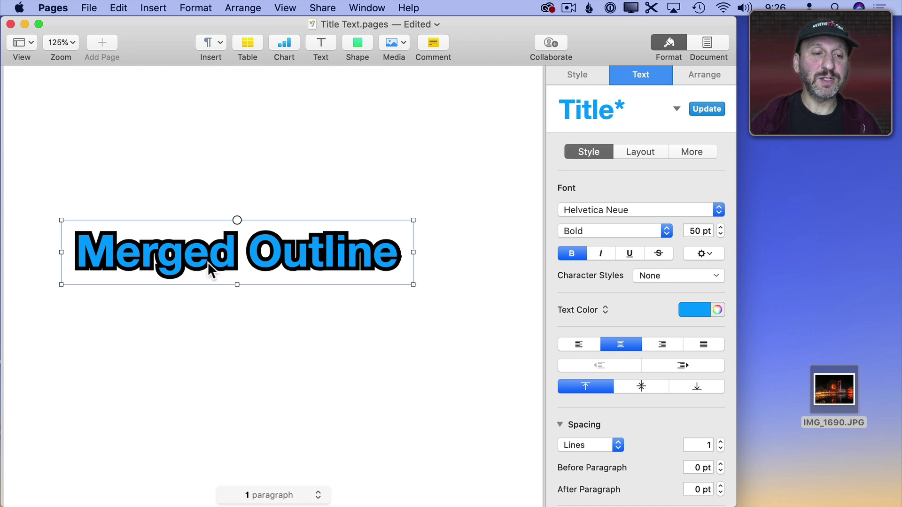
left_click_drag(16, 248, 232, 264)
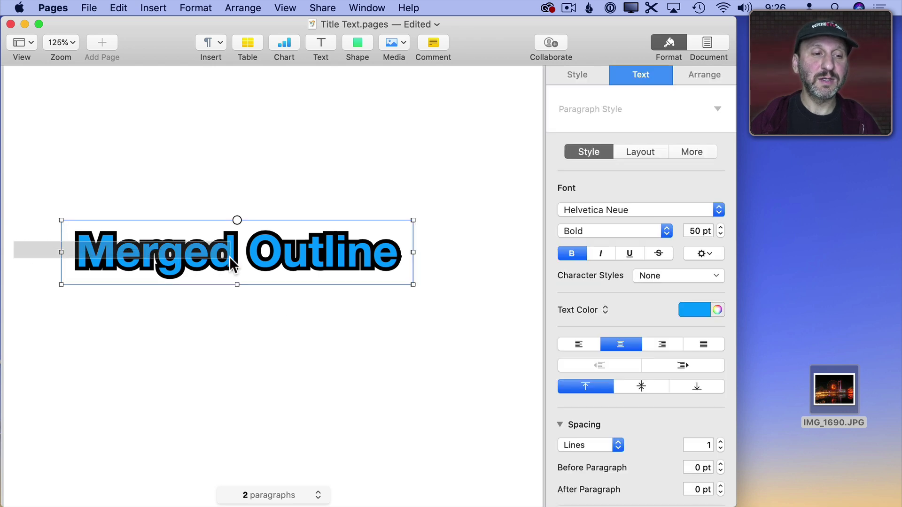
left_click(242, 8)
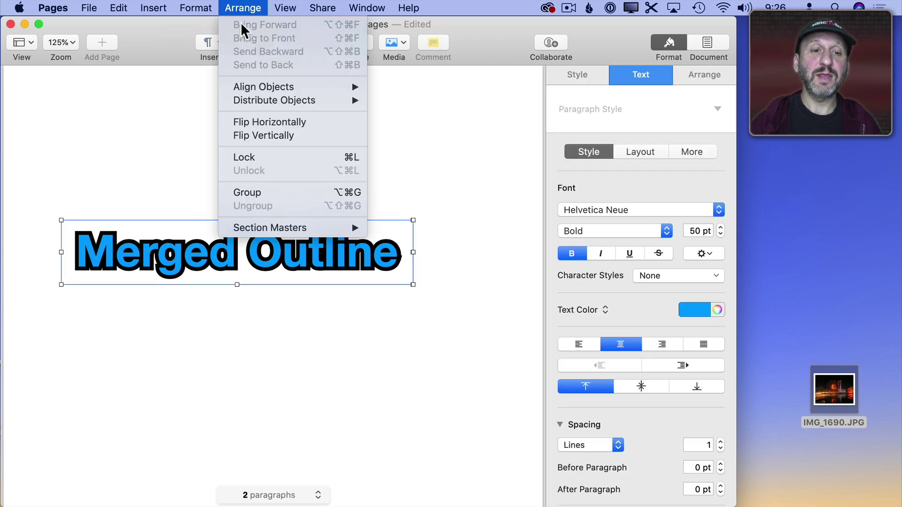
left_click(262, 187)
left_click_drag(168, 253, 201, 177)
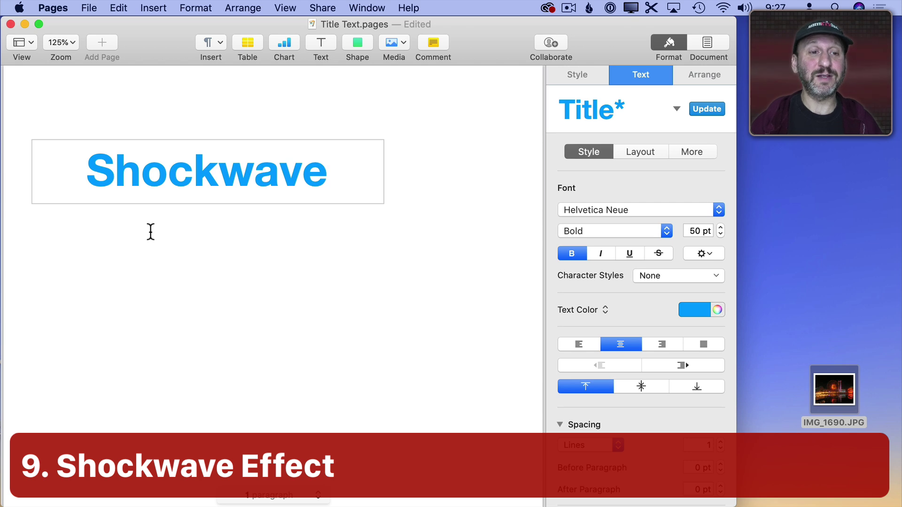
- Make the Shockwave text red and keep its text wrap at None
key("Escape")
left_click(704, 309)
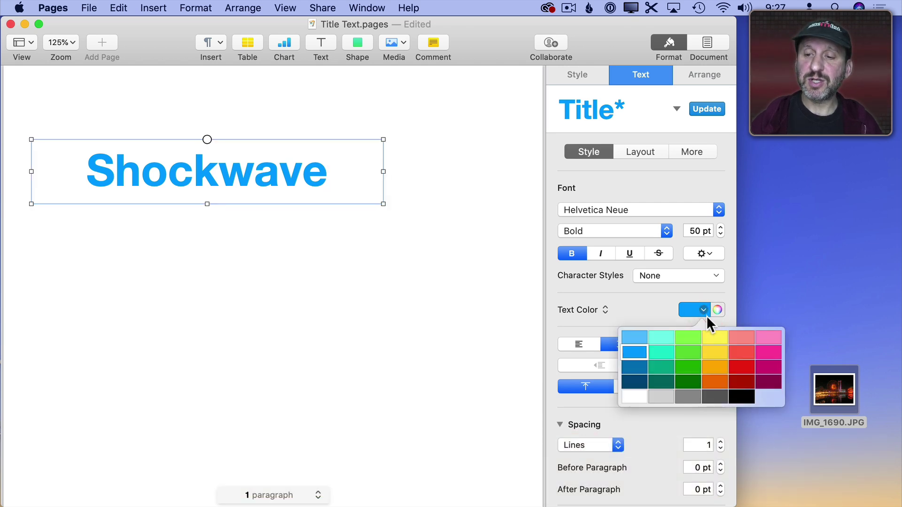
left_click(735, 362)
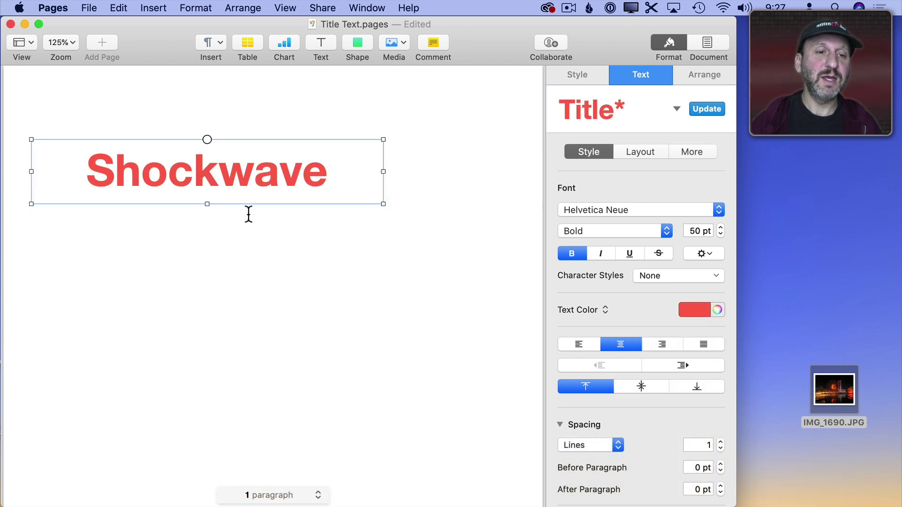
left_click(118, 8)
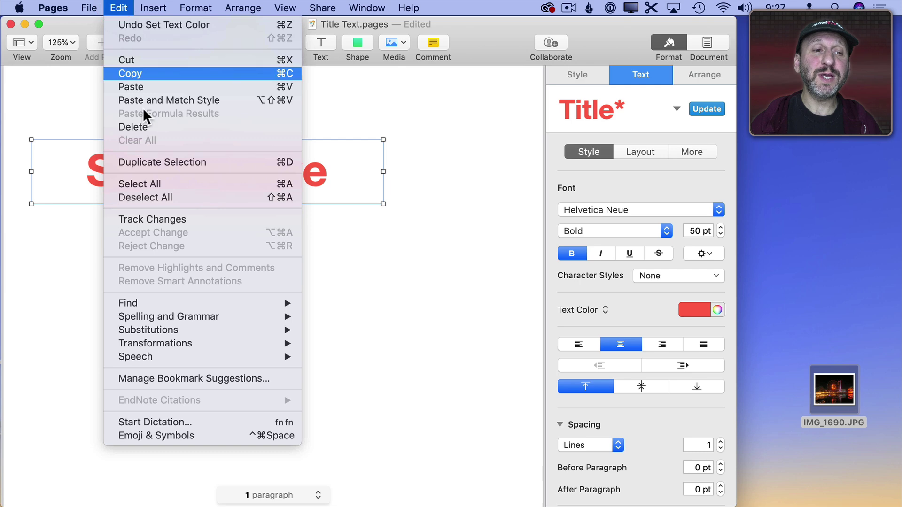
left_click(456, 188)
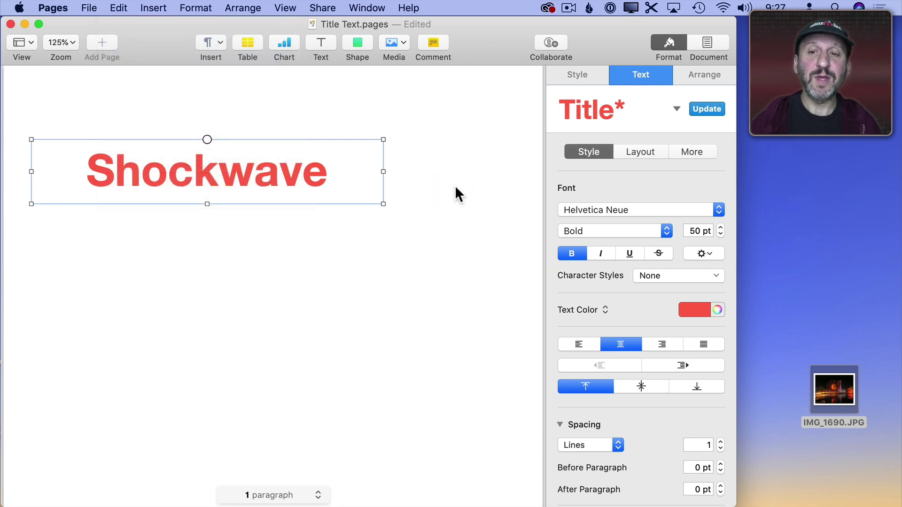
left_click(701, 68)
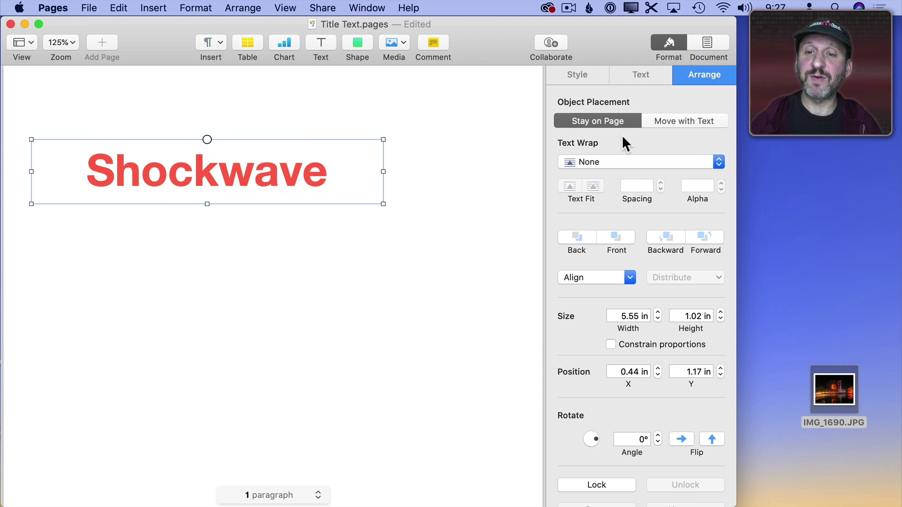
left_click(602, 164)
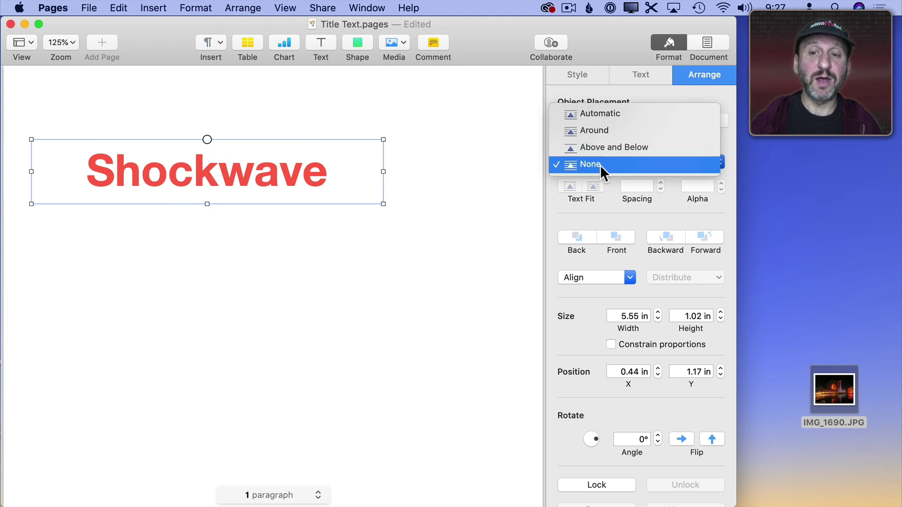
left_click(422, 154)
- Duplicate the Shockwave box twice and line both copies up over the original
key("super+d")
left_click(218, 207)
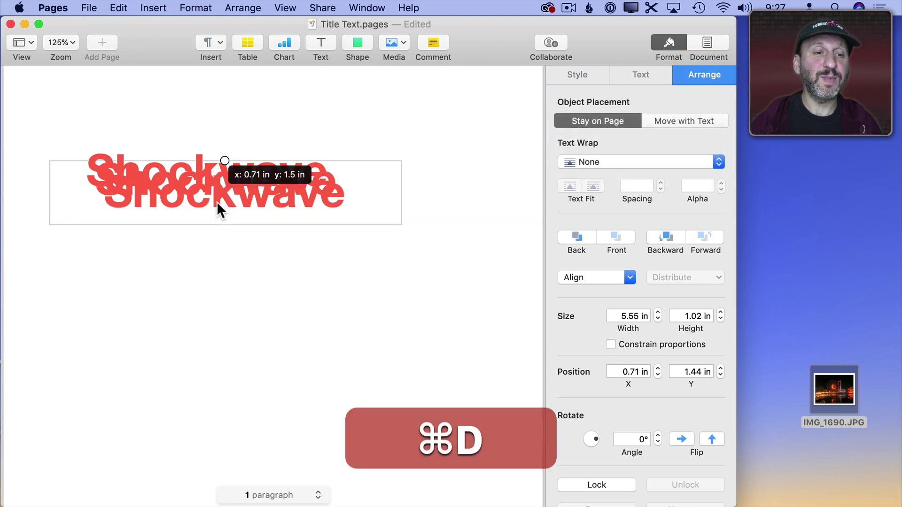
key("super+d")
left_click_drag(210, 203, 227, 230)
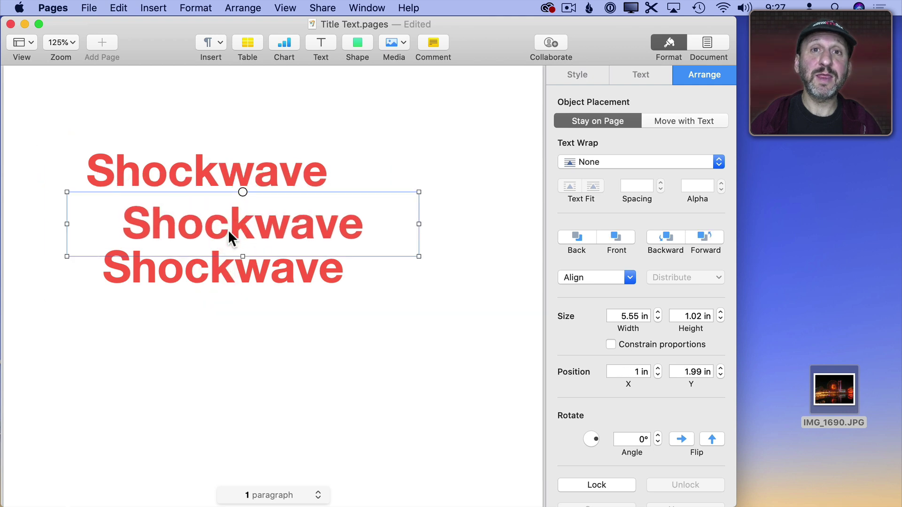
key("super+z")
left_click_drag(185, 182, 174, 174)
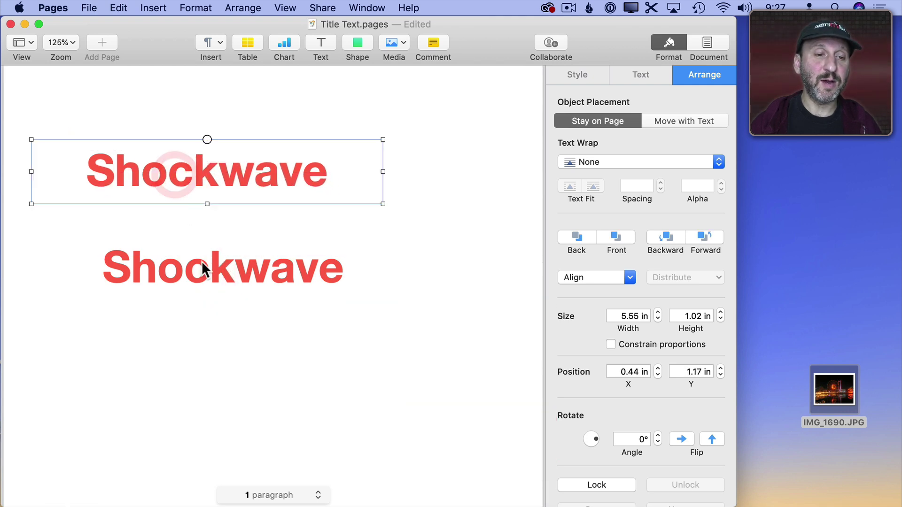
left_click_drag(201, 261, 187, 167)
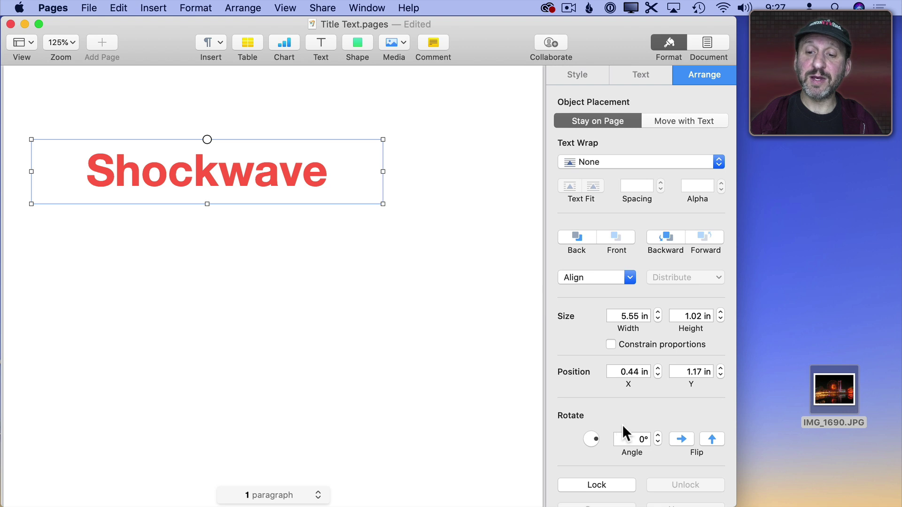
- Try tilting a copy by 2° and sending it to the back, then undo
left_click(636, 438)
type("2")
key("Return")
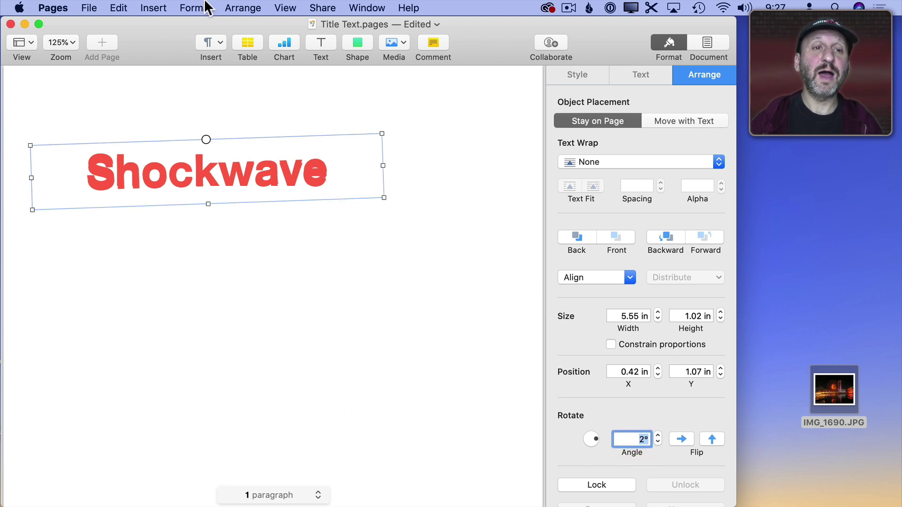
left_click(243, 7)
left_click(255, 64)
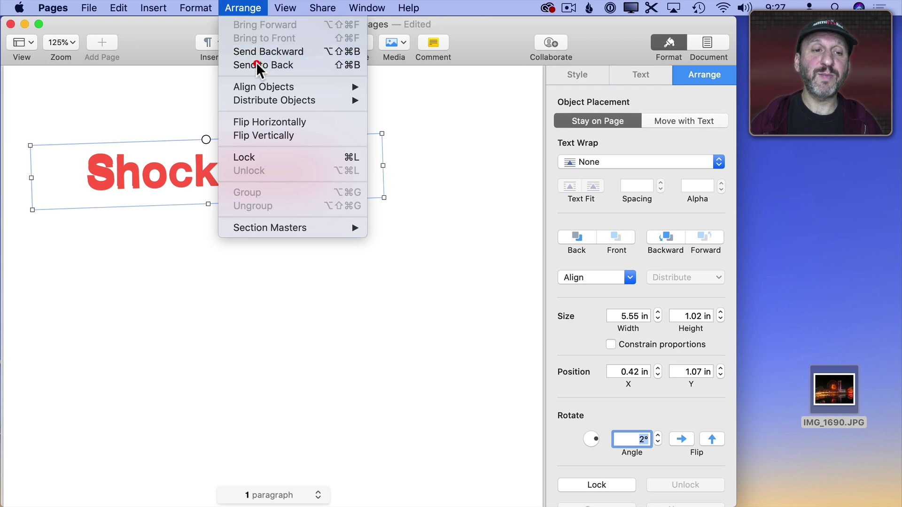
key("super+z")
key("super+z")
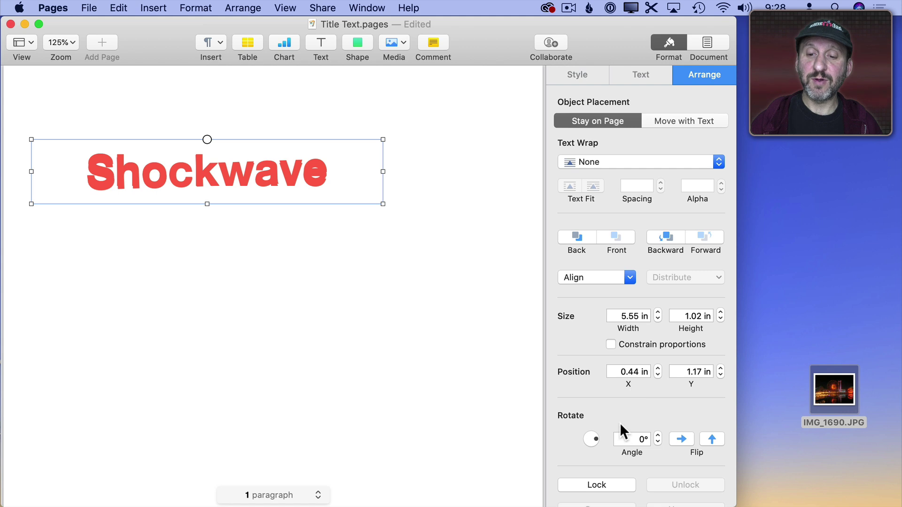
- Set the copy's angle to 358° and send it behind the other copies
left_click(639, 439)
type("35")
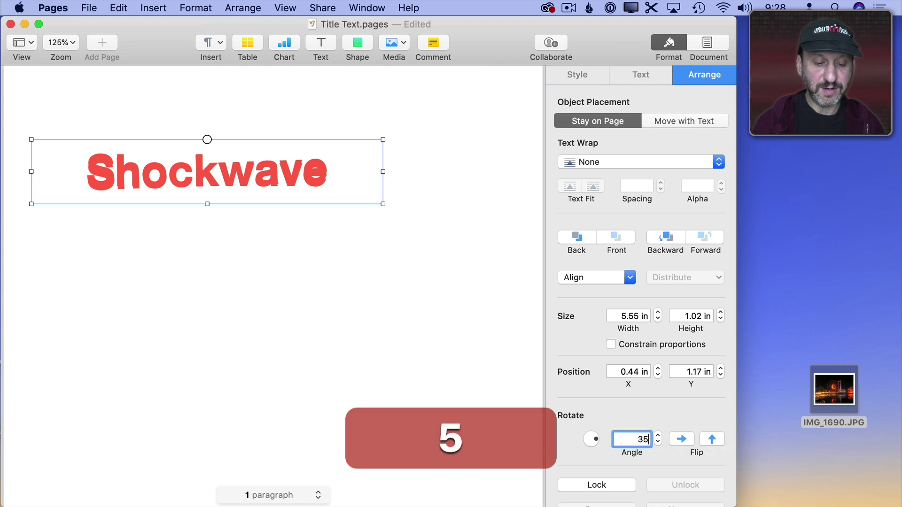
key("Return")
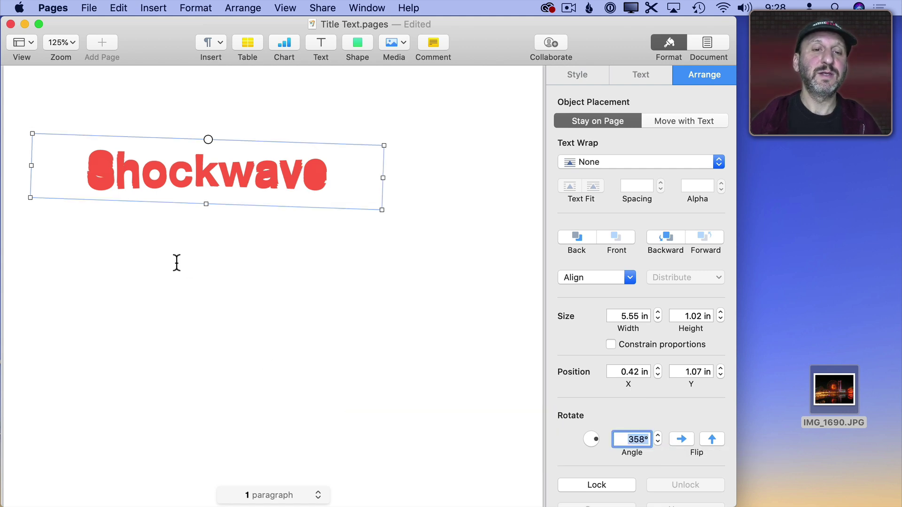
left_click(242, 8)
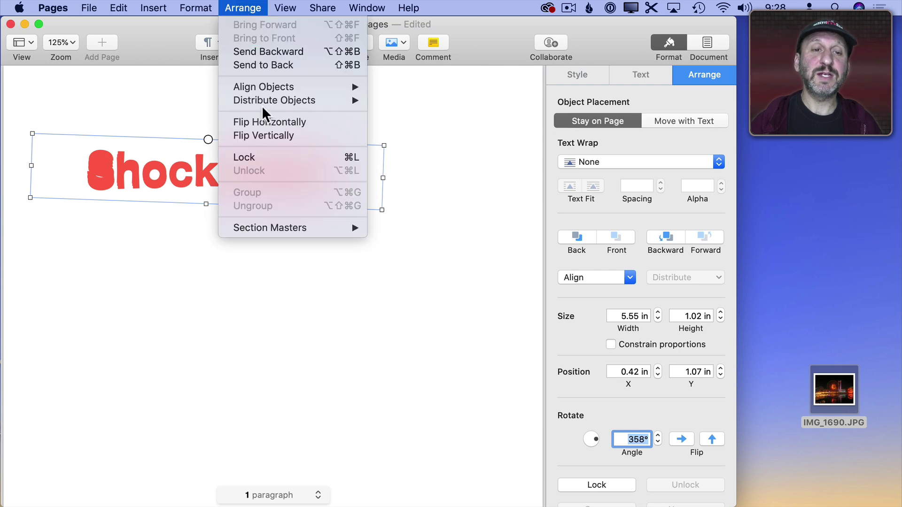
left_click(264, 62)
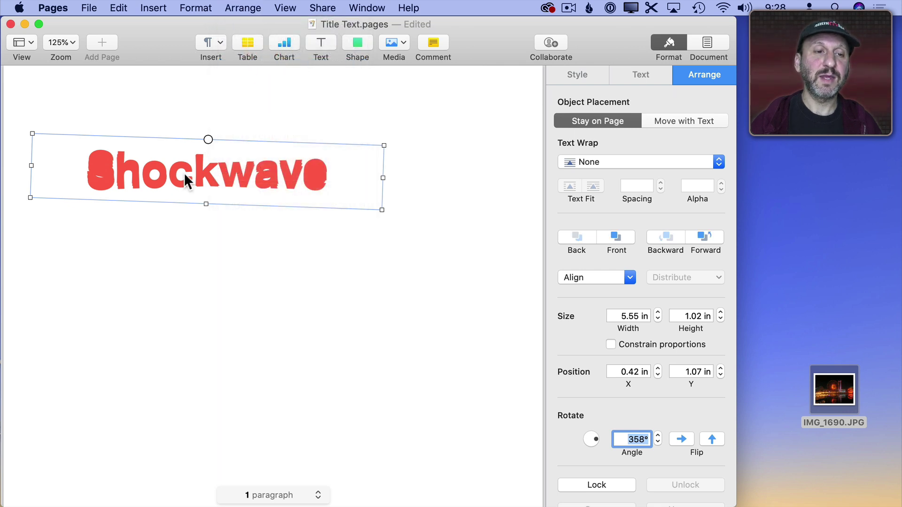
key("cmd+z")
key("cmd+z")
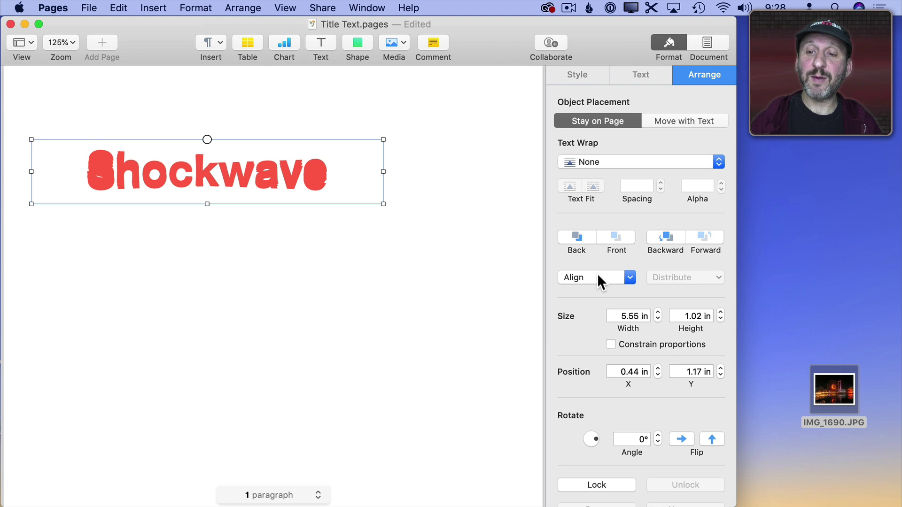
- Recolor the Shockwave copies dark red and deeper red, and make the top copy black
left_click(642, 73)
left_click(704, 310)
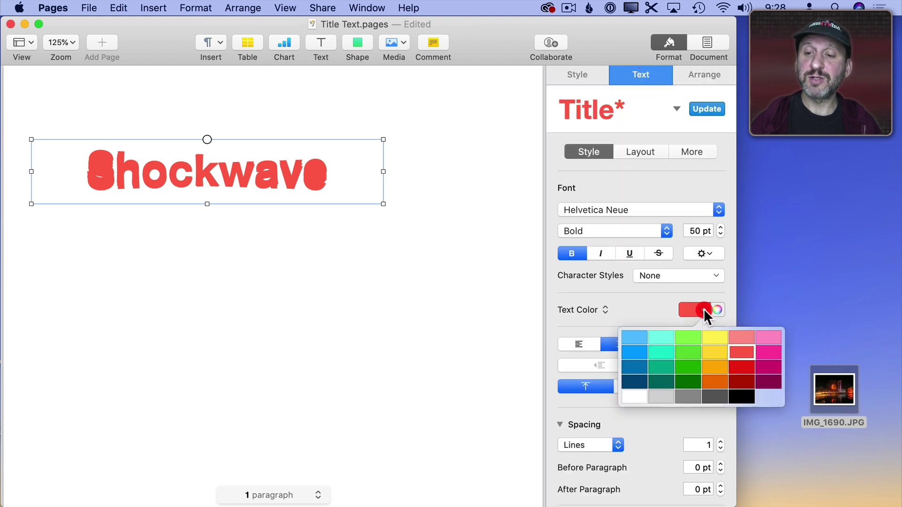
left_click(738, 367)
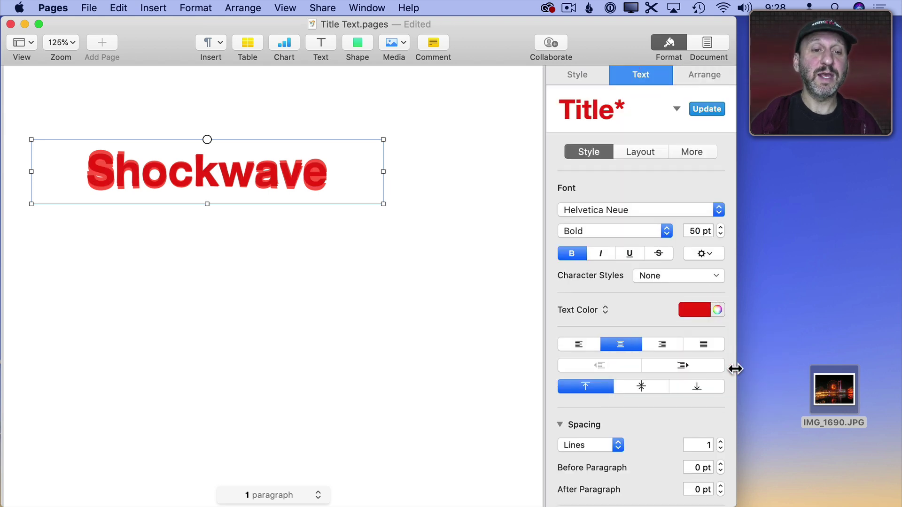
left_click(706, 306)
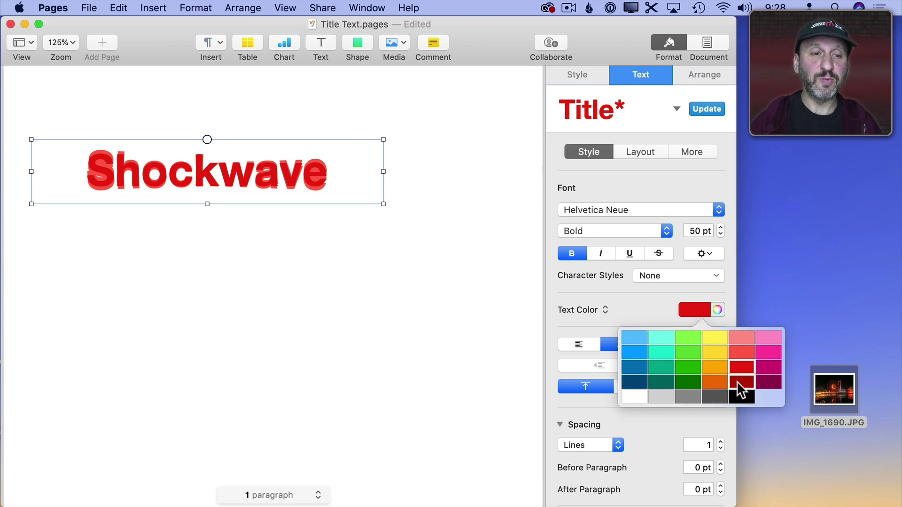
left_click(736, 382)
left_click(701, 308)
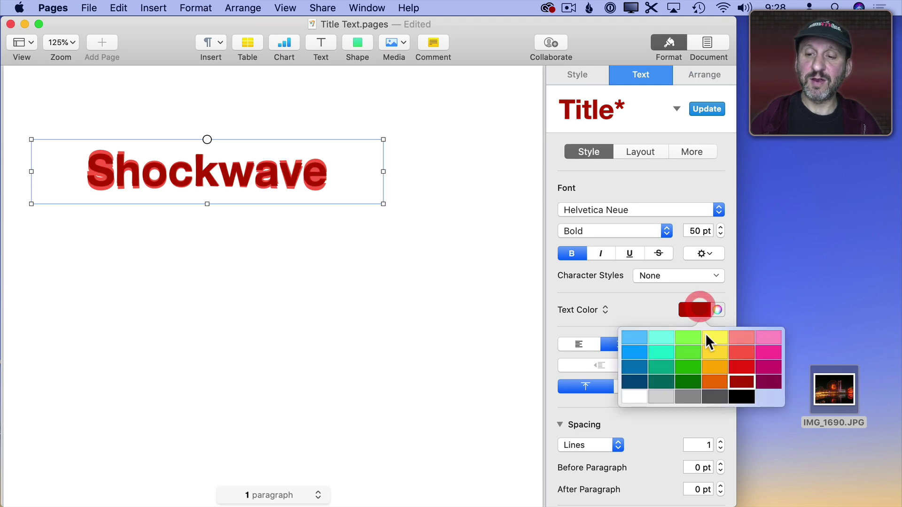
left_click(742, 397)
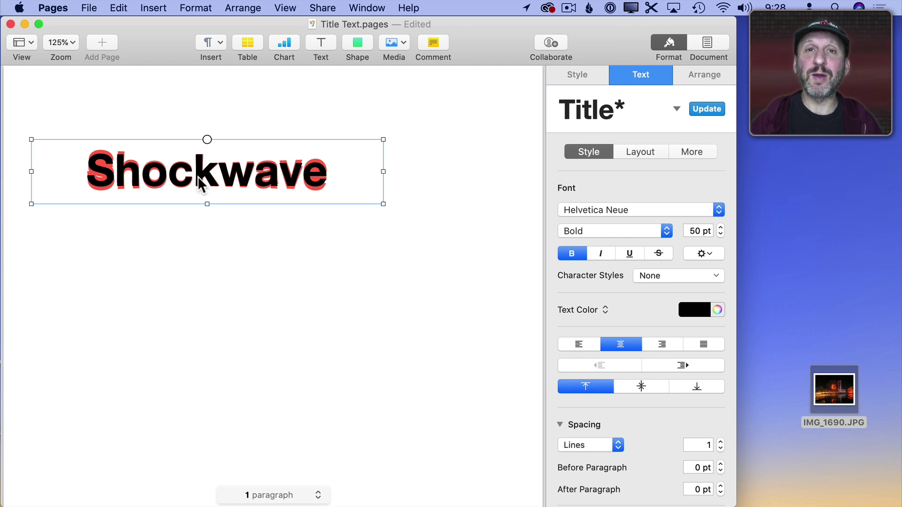
- Group the three stacked Shockwave boxes and move the group to the right
left_click_drag(288, 252, 125, 176)
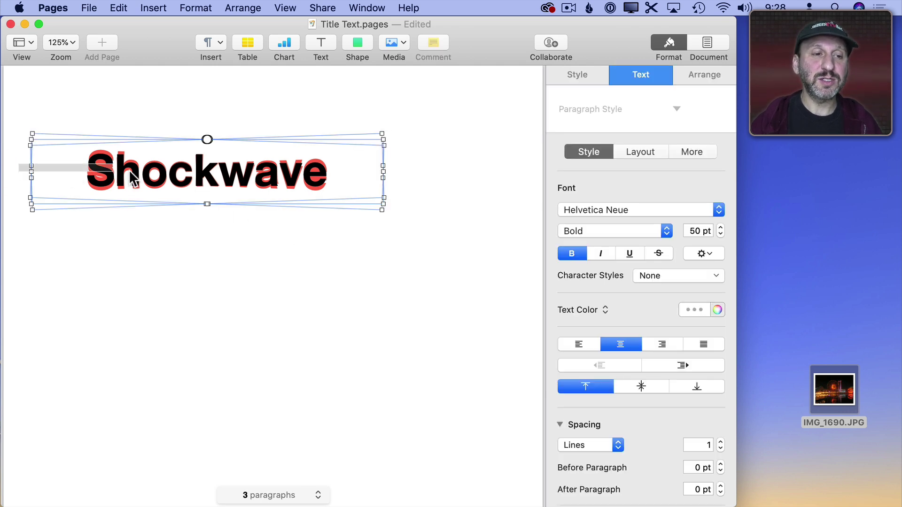
left_click(258, 176)
left_click(228, 10)
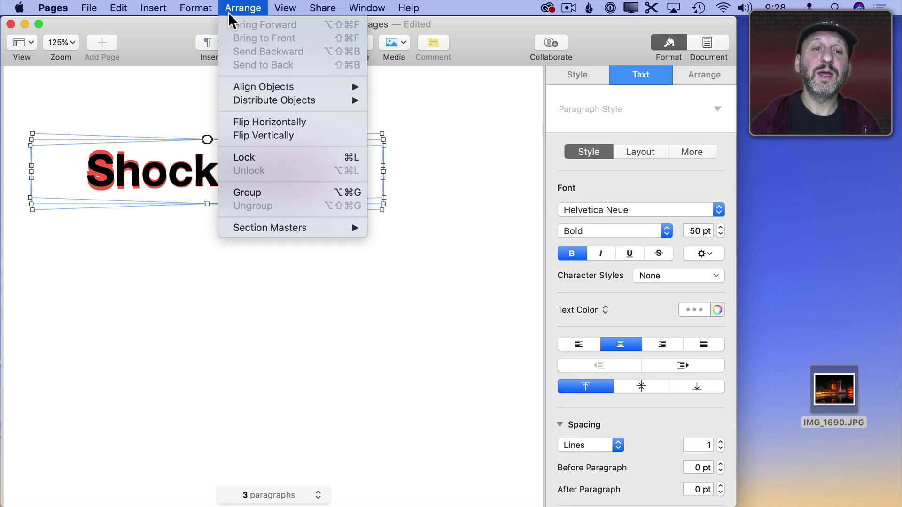
left_click(261, 192)
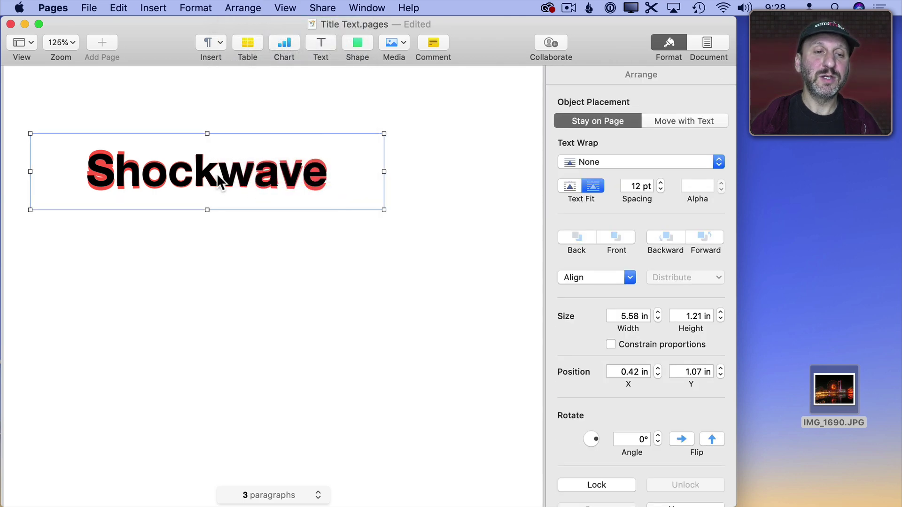
left_click_drag(220, 184, 257, 182)
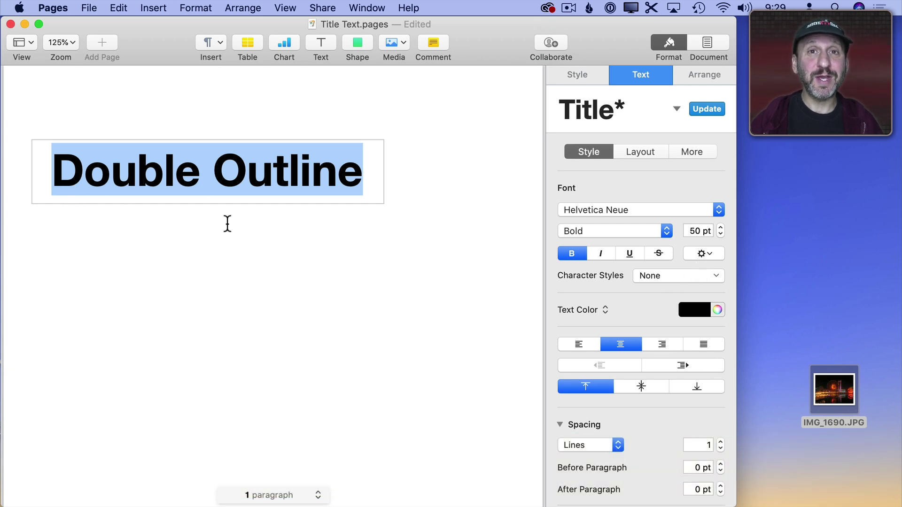
- Reposition the Double Outline box, then duplicate it and place the copy below
left_click(93, 129)
left_click_drag(100, 157, 149, 167)
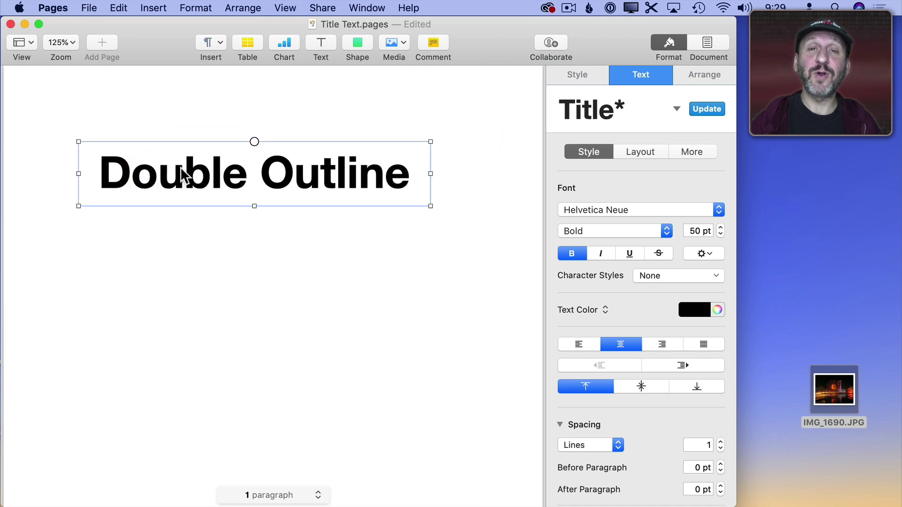
key("super+d")
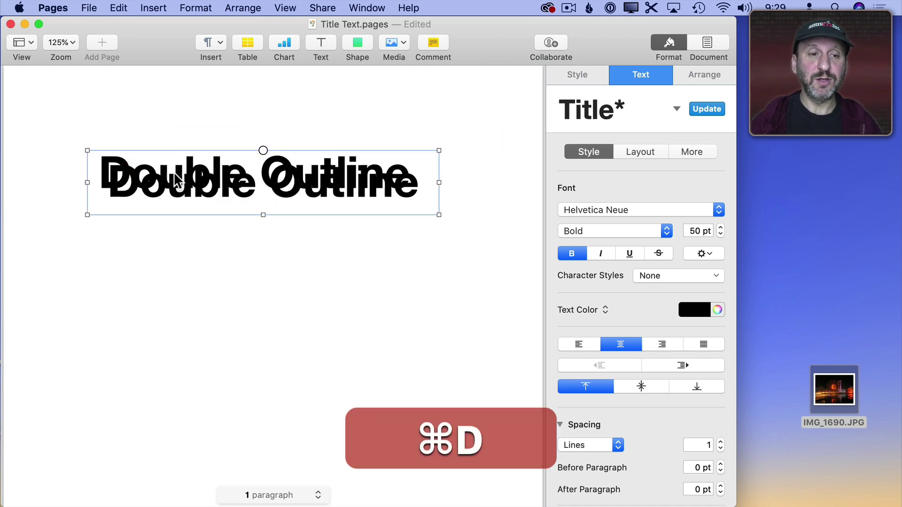
left_click_drag(174, 180, 170, 262)
- Give the top Double Outline heading a grey outline
left_click(177, 177)
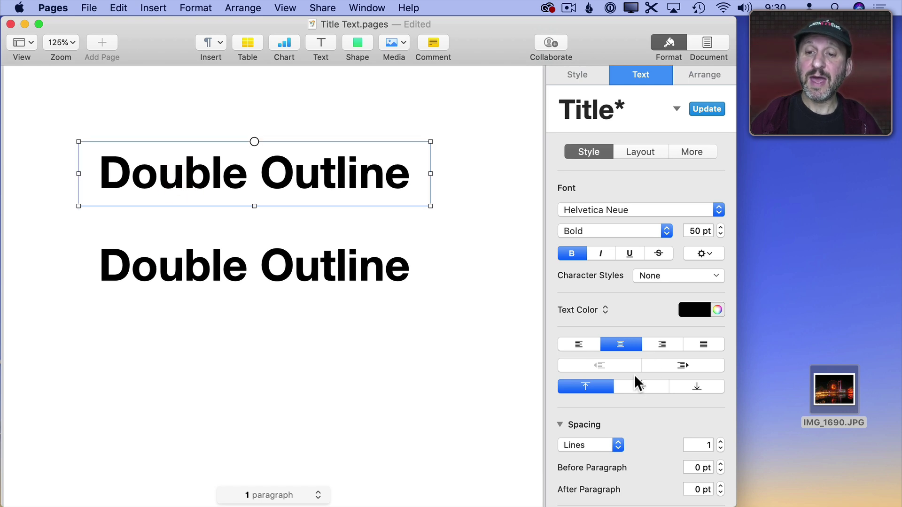
left_click(694, 256)
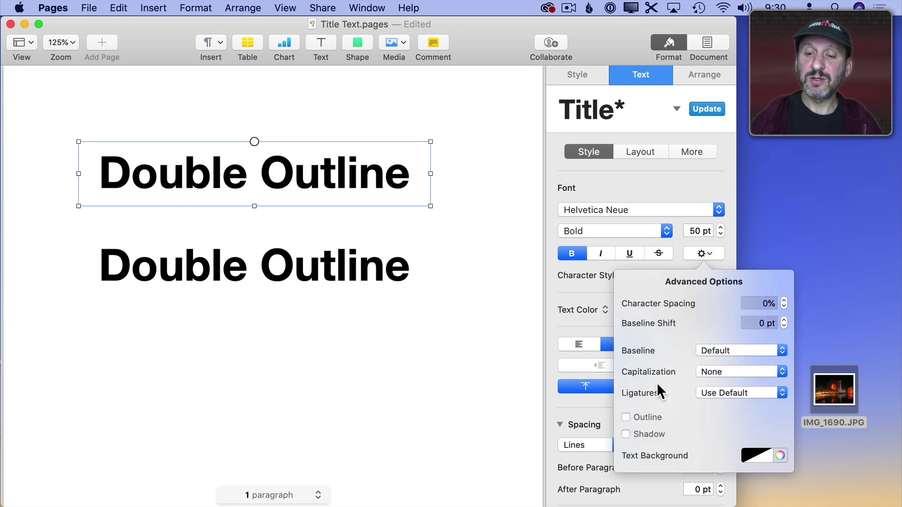
left_click(642, 417)
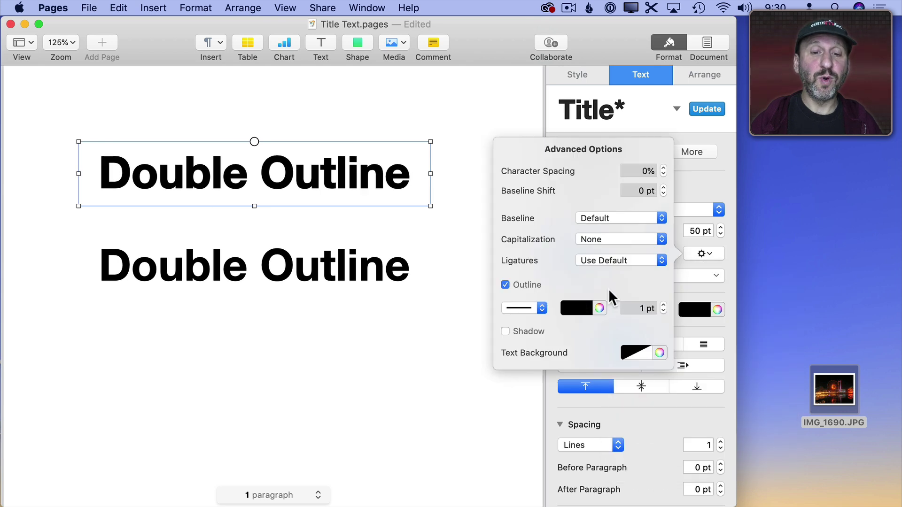
left_click(585, 306)
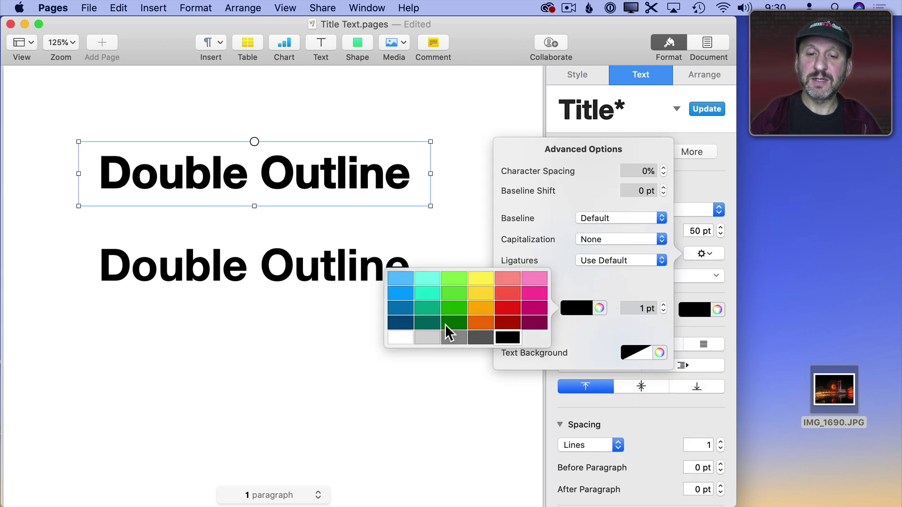
left_click(450, 337)
- Turn on Outline for the second Double Outline copy at 5 pt width
left_click(309, 316)
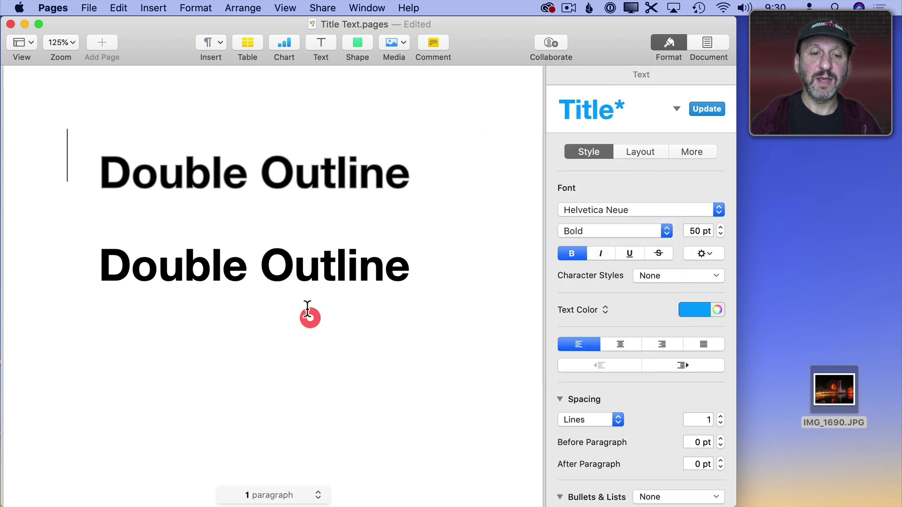
left_click(281, 269)
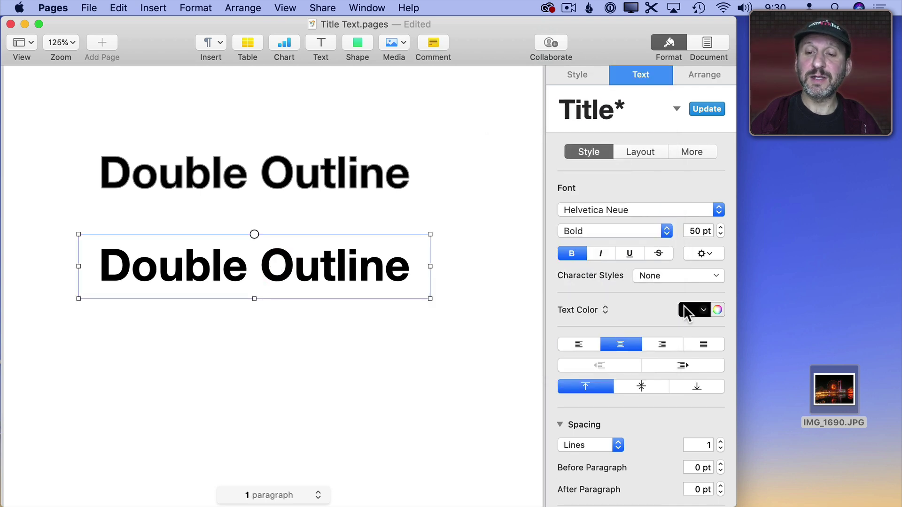
left_click(700, 254)
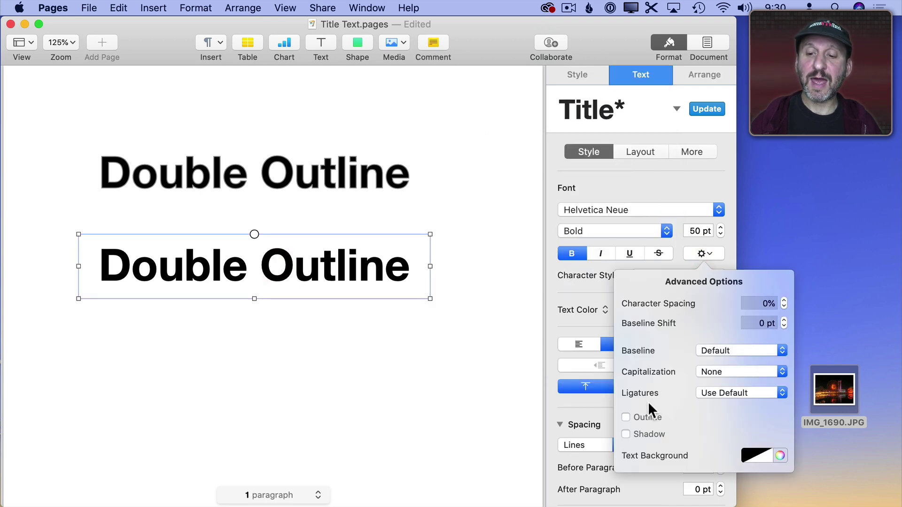
left_click(641, 417)
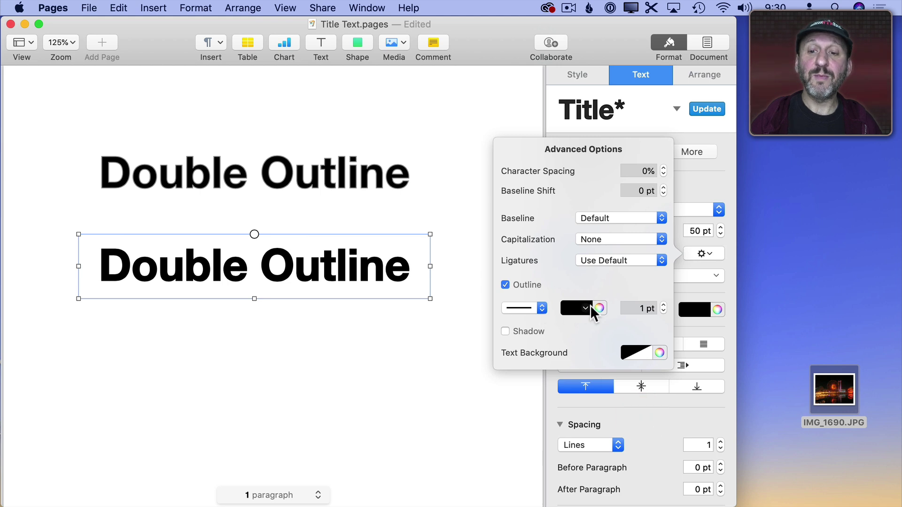
left_click(664, 306)
left_click(663, 305)
left_click(663, 305)
left_click(664, 306)
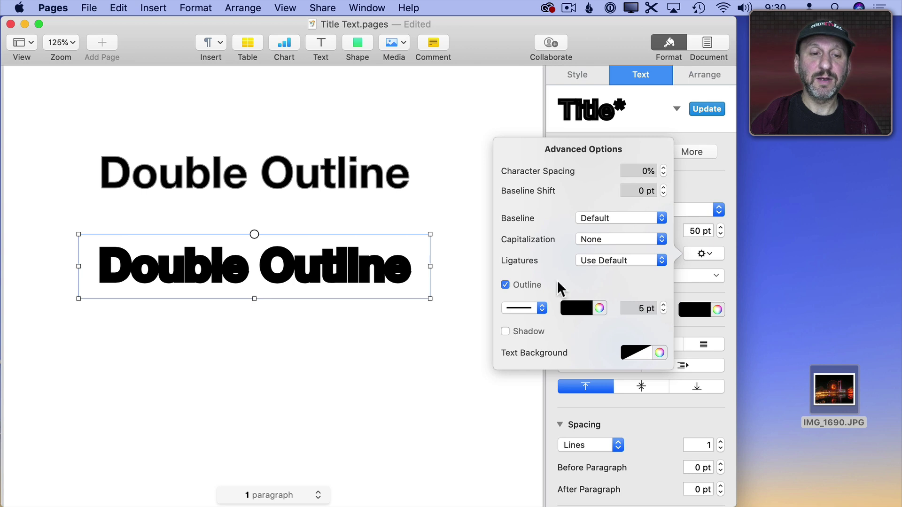
left_click(303, 310)
- Move the 5 pt copy onto the first heading, send it back, and make the heading dark grey
left_click_drag(272, 282, 275, 184)
left_click(239, 8)
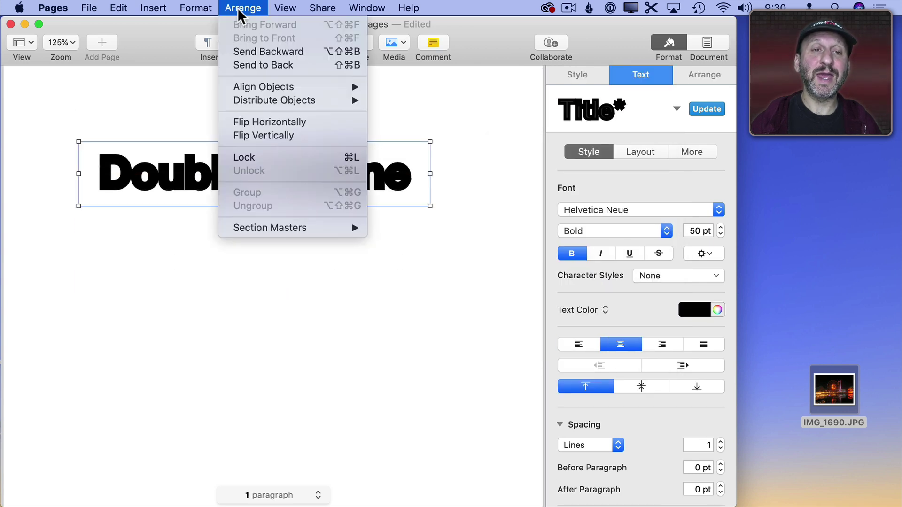
left_click(257, 62)
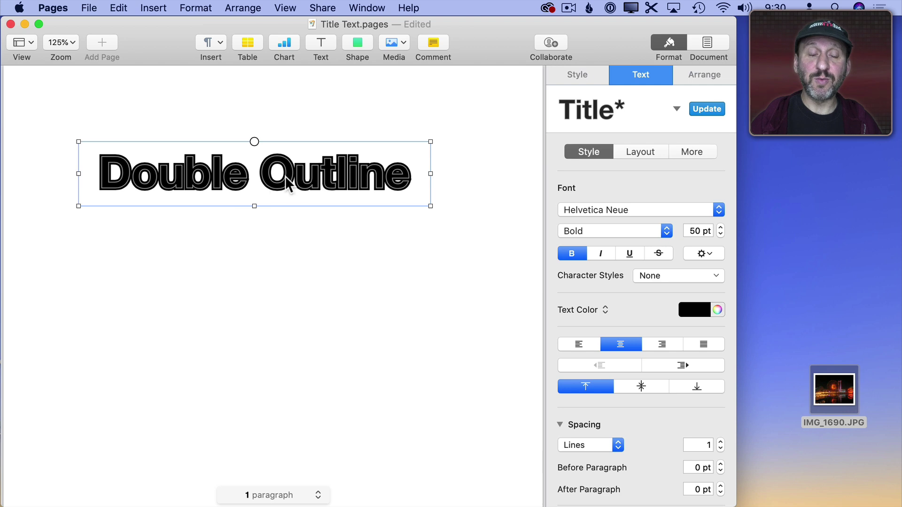
left_click(704, 310)
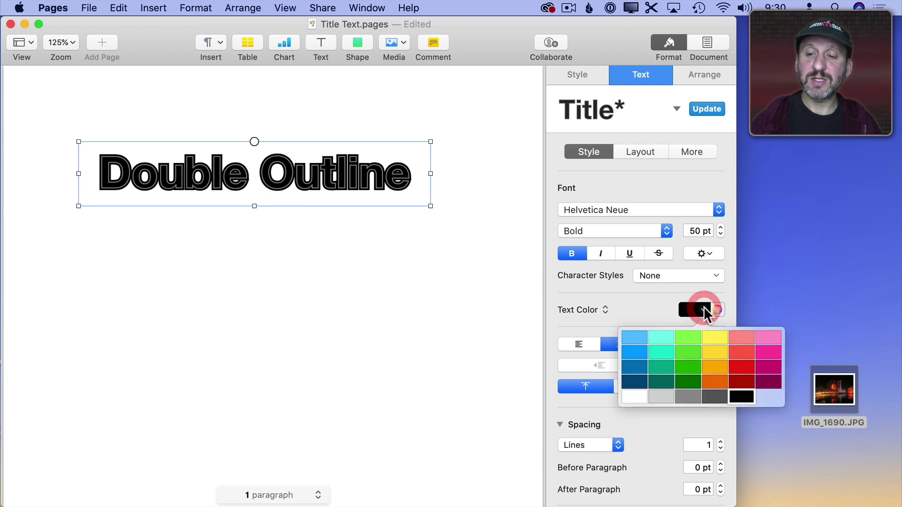
left_click(705, 398)
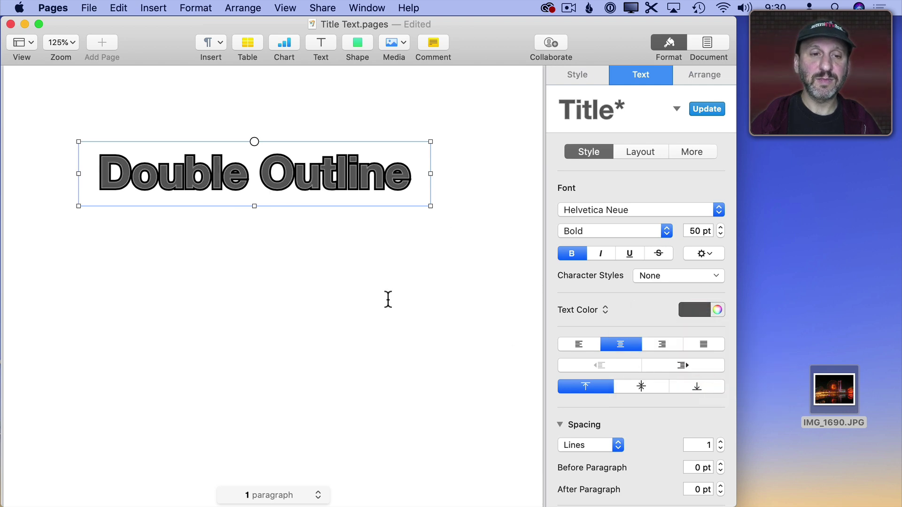
left_click(303, 276)
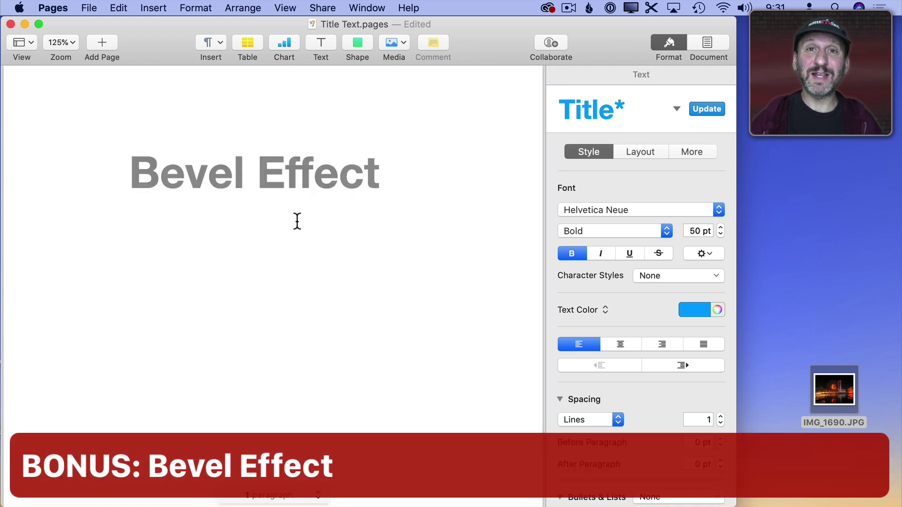
- Duplicate the Bevel Effect box below the original and make the copy's text black
left_click(230, 179)
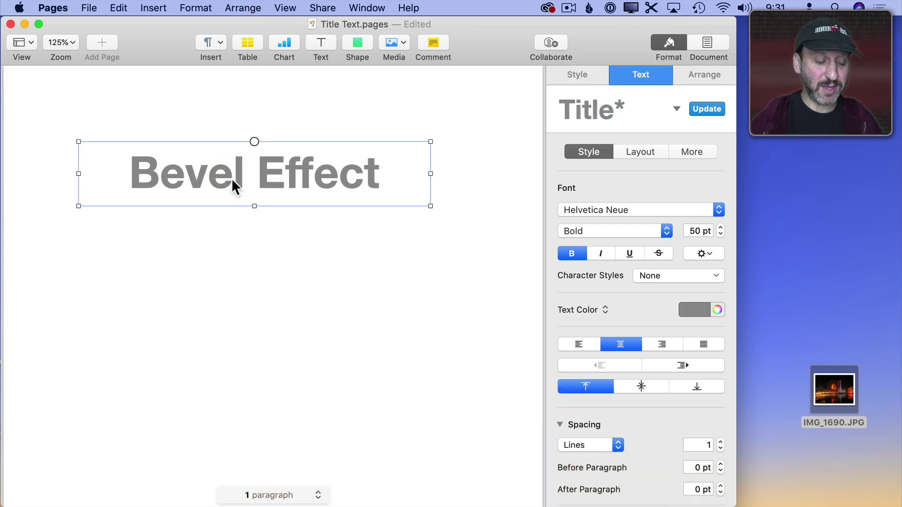
key("cmd+d")
left_click_drag(232, 179, 232, 259)
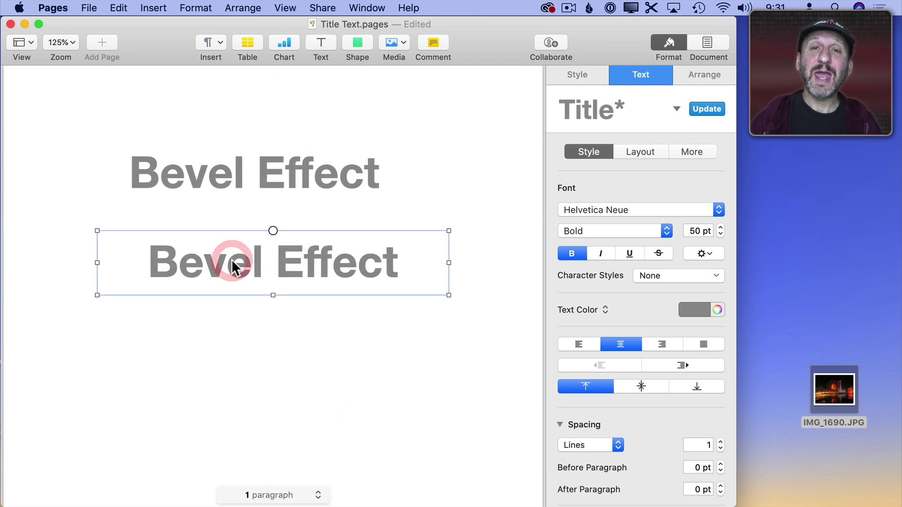
left_click(699, 310)
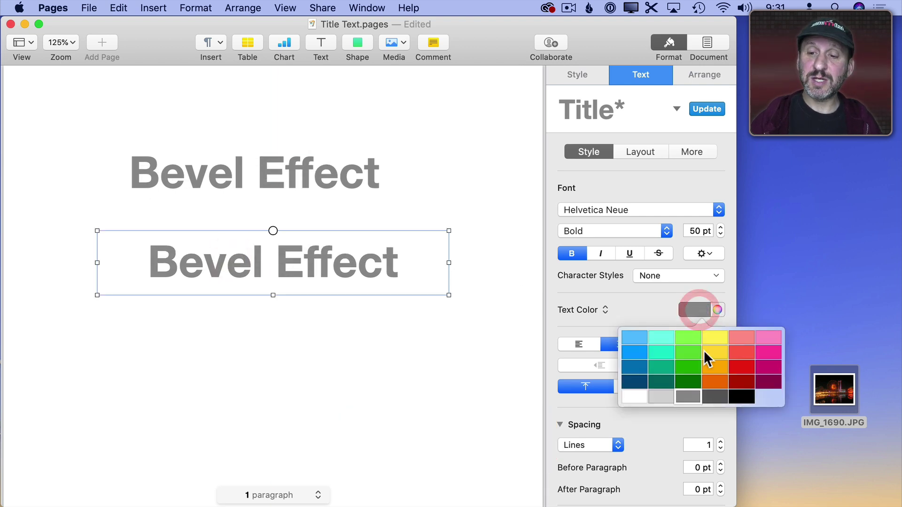
left_click(739, 398)
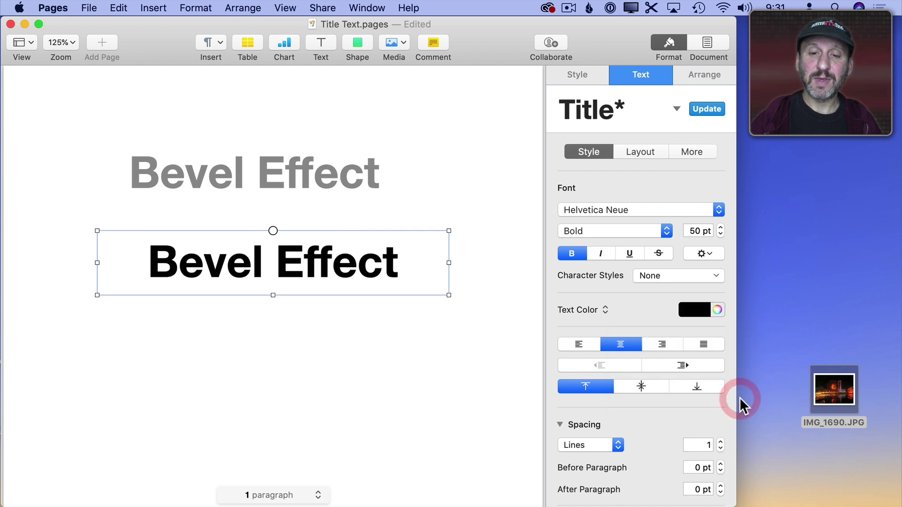
- Give the black copy a 4 pt outline and move it over the grey heading
left_click(700, 254)
left_click(638, 415)
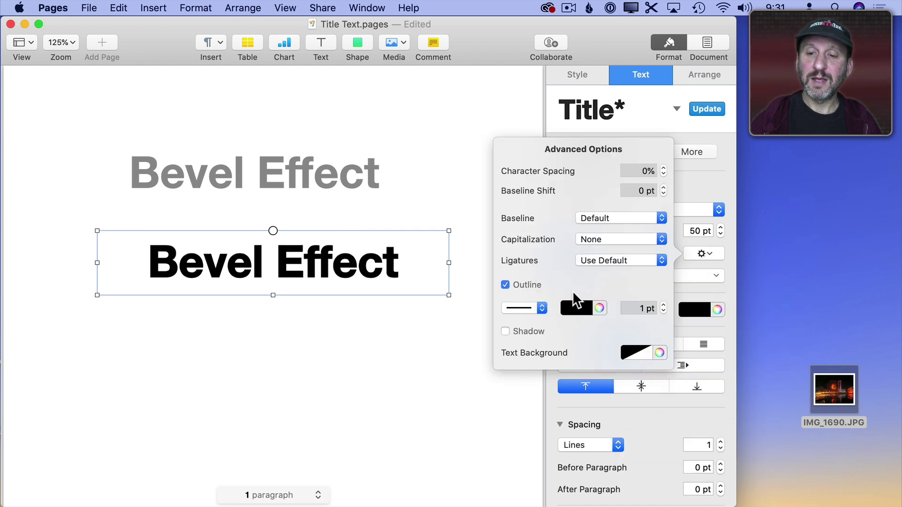
left_click(663, 305)
left_click(663, 306)
left_click(664, 306)
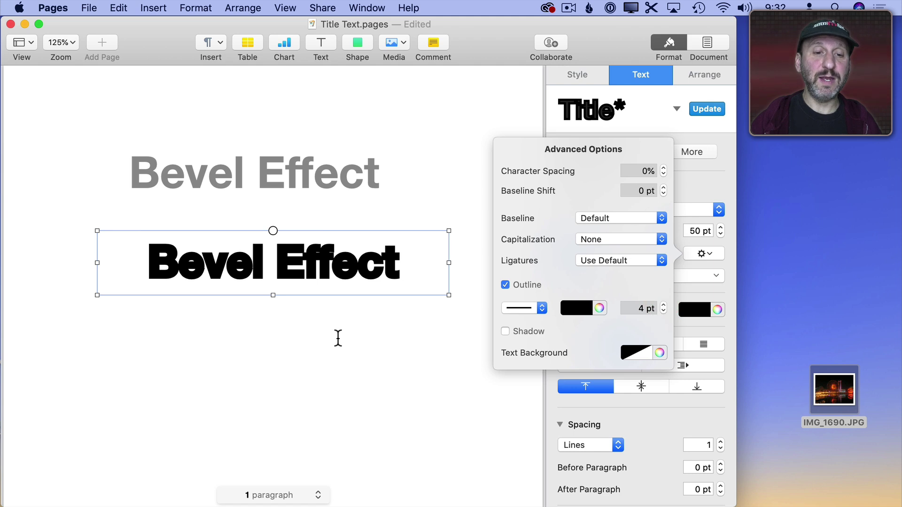
left_click(338, 338)
left_click_drag(286, 270, 269, 182)
- Send the outlined black copy to the back and nudge the grey Bevel Effect heading up and left
left_click(237, 8)
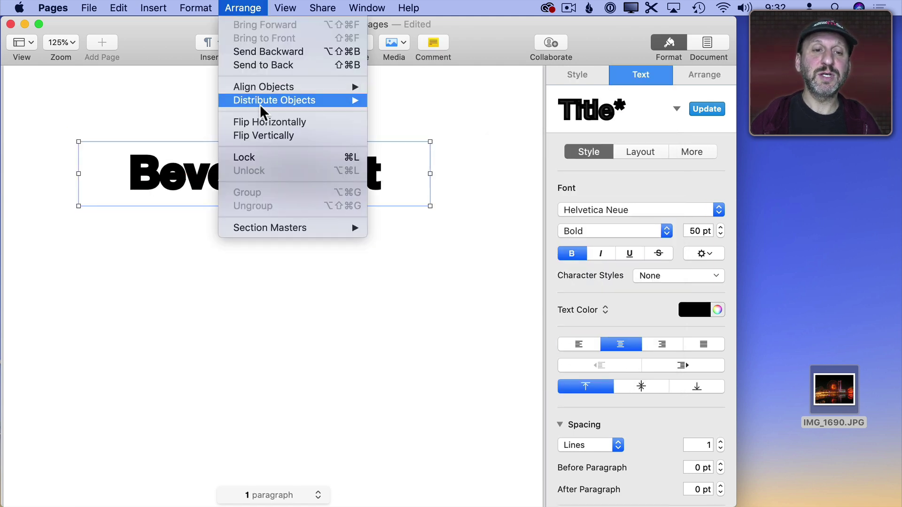
left_click(269, 65)
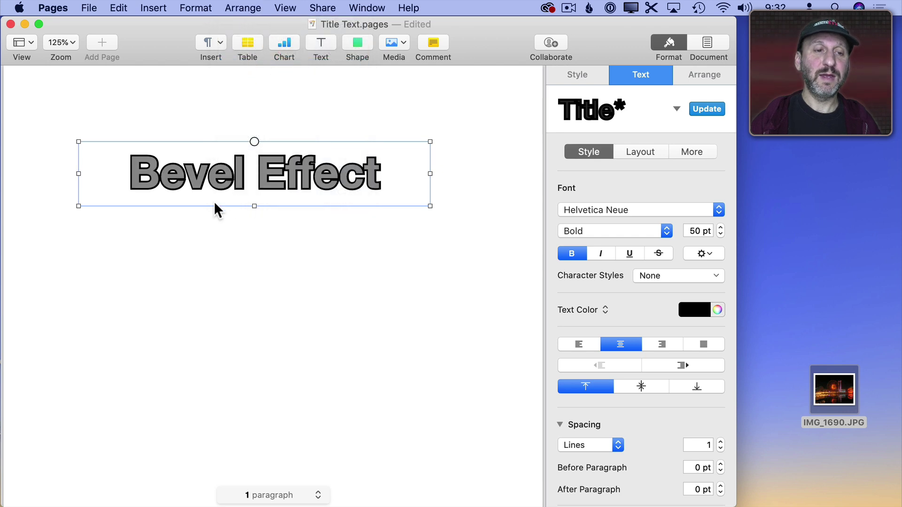
left_click(187, 234)
left_click(151, 175)
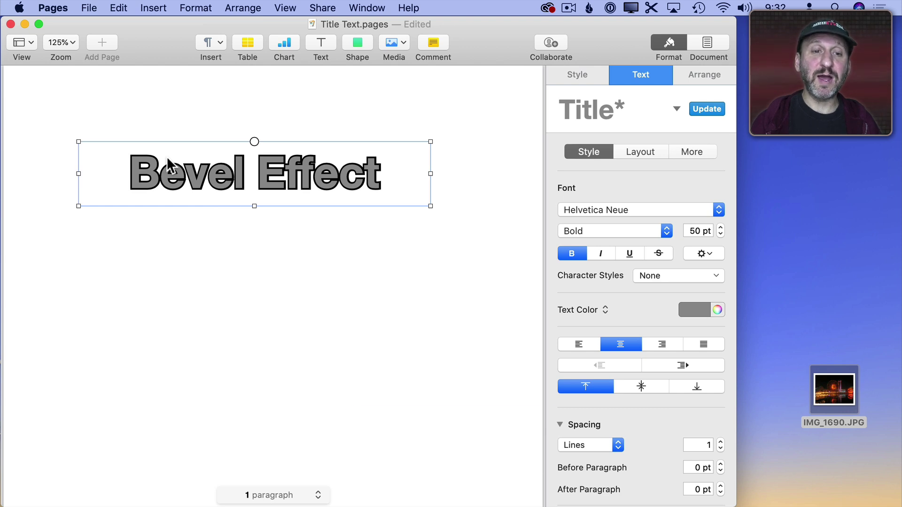
key("Up")
key("Left")
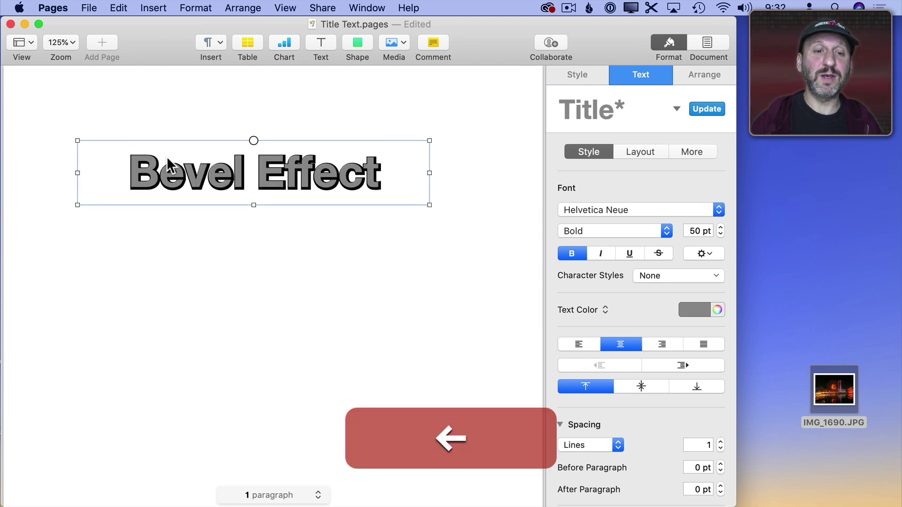
left_click(211, 266)
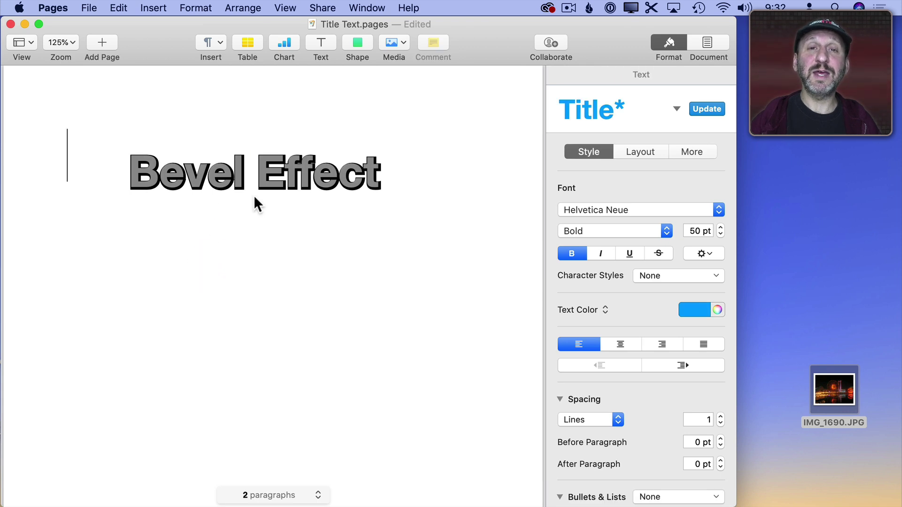